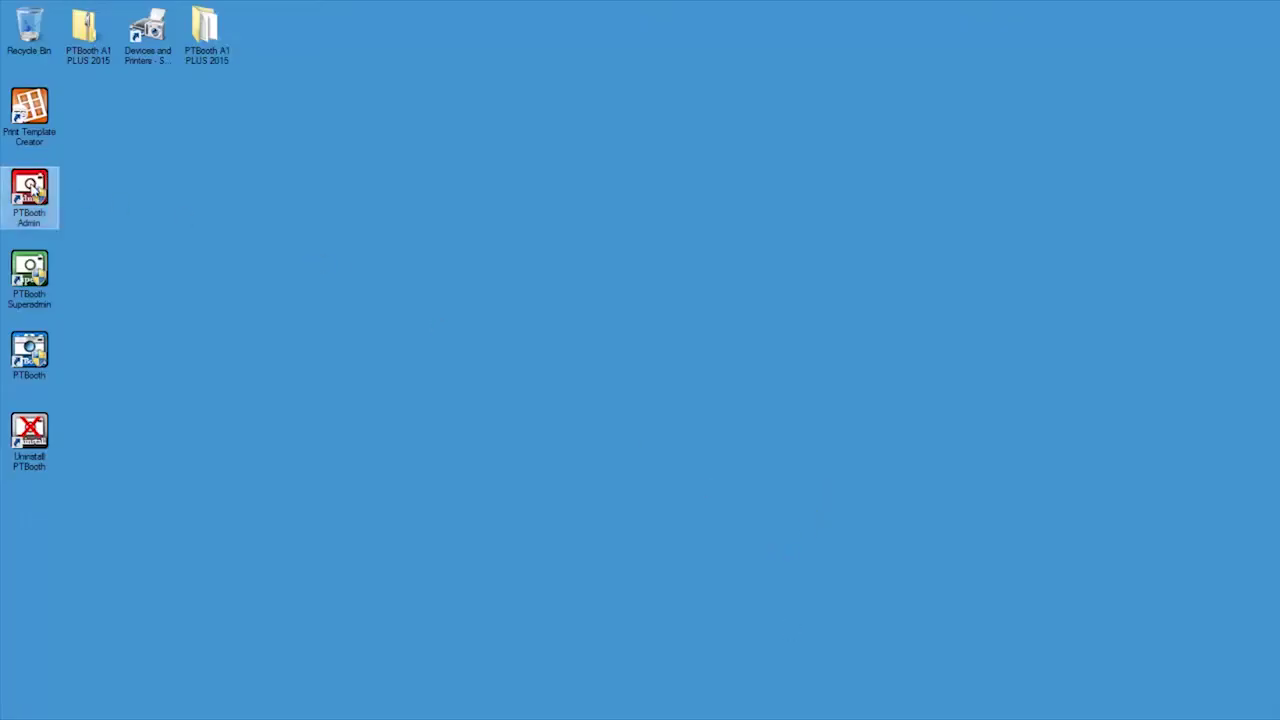
Launch PTBooth Admin and confirm Skin Settings shows 1024x768 English Blue resolution
left_click(33, 190)
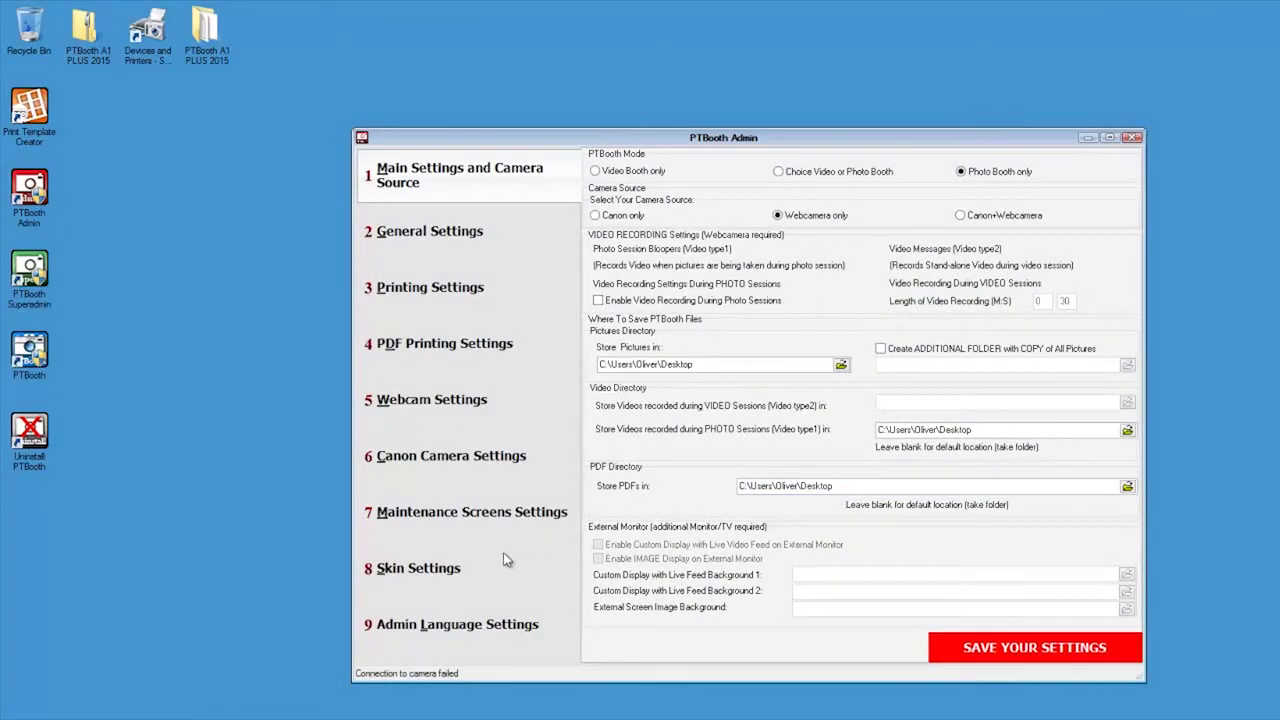
left_click(506, 560)
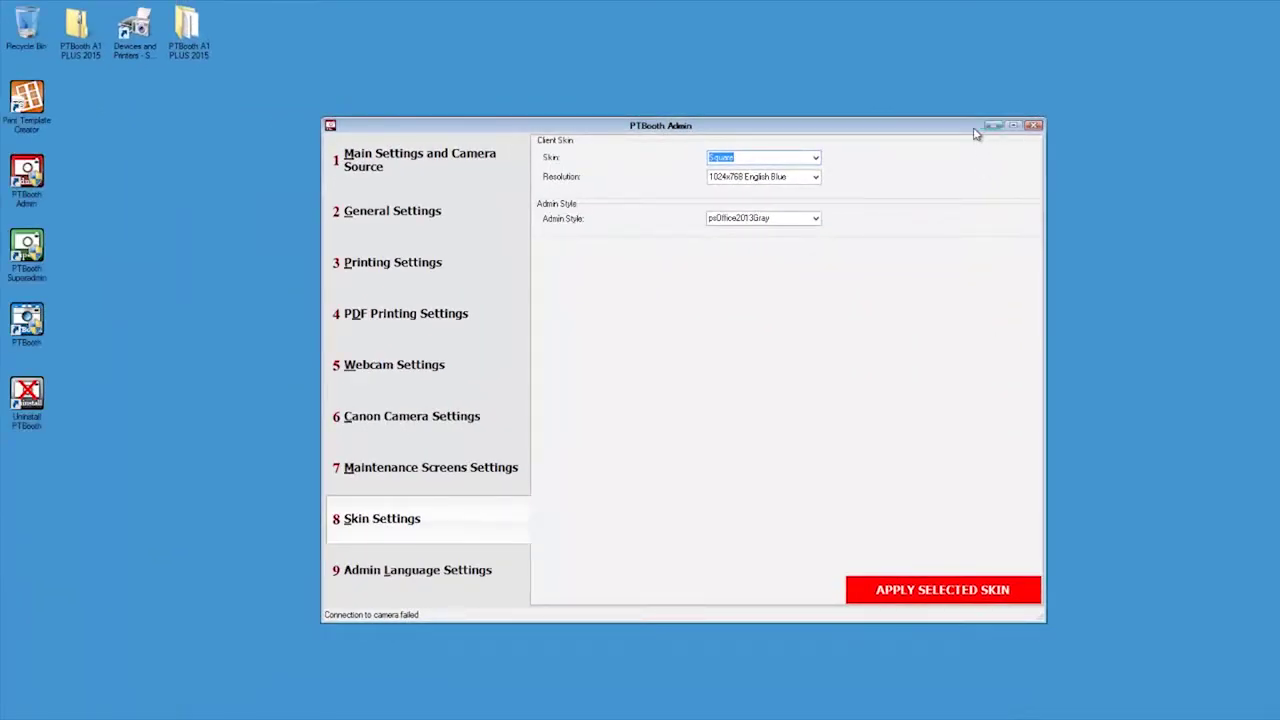
left_click_drag(934, 130, 740, 128)
Extract the Photoshop_Skin_Templates archive in the PTBooth A1 PLUS 2015 folder
left_click(763, 121)
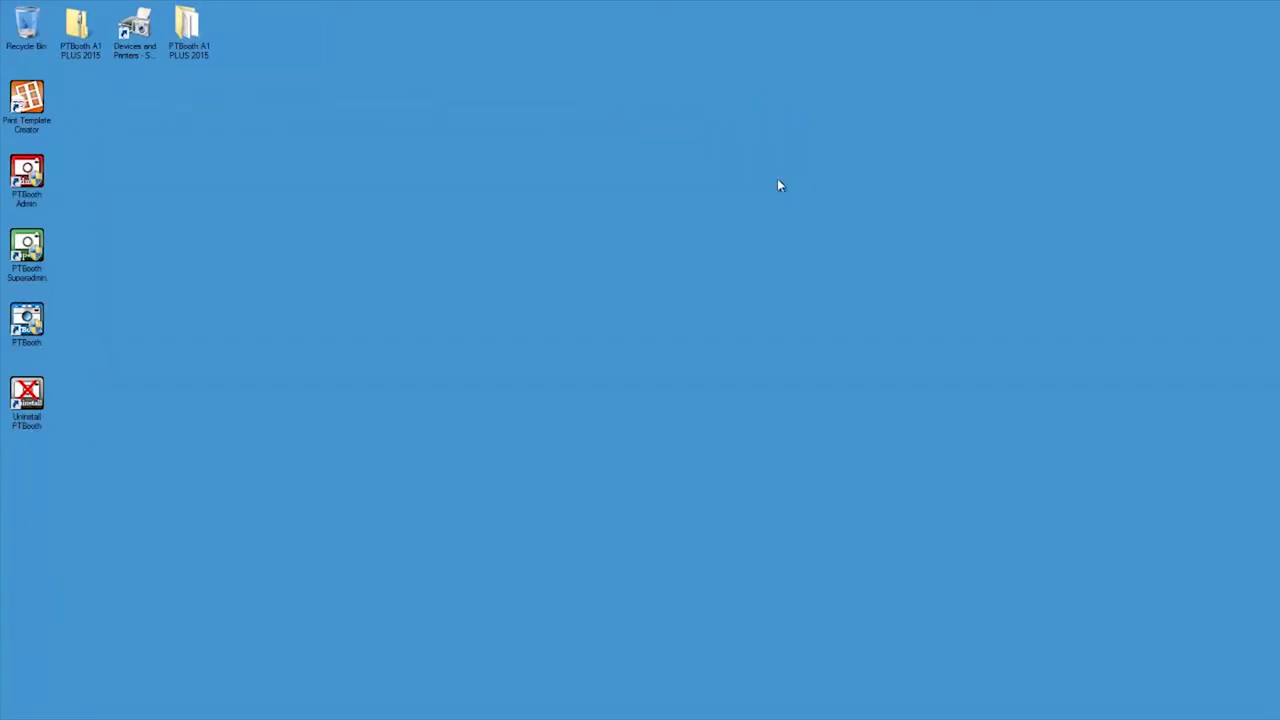
double_click(188, 30)
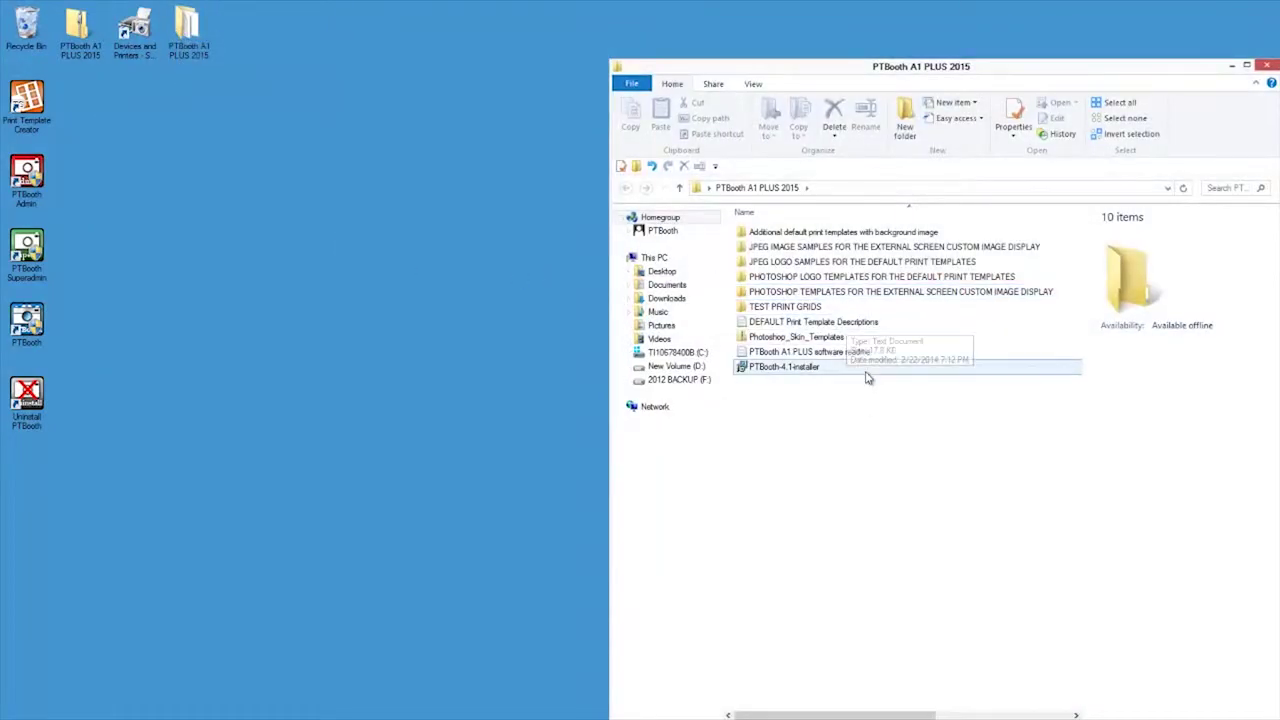
left_click(865, 339)
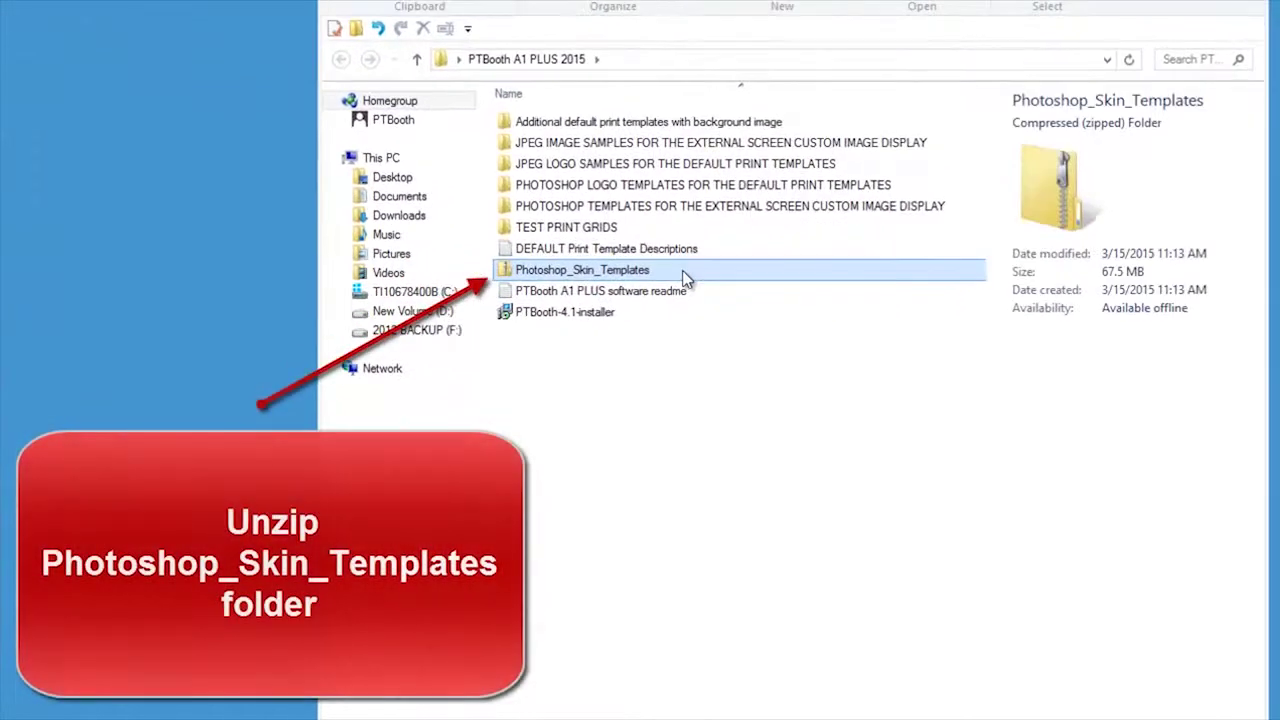
right_click(683, 271)
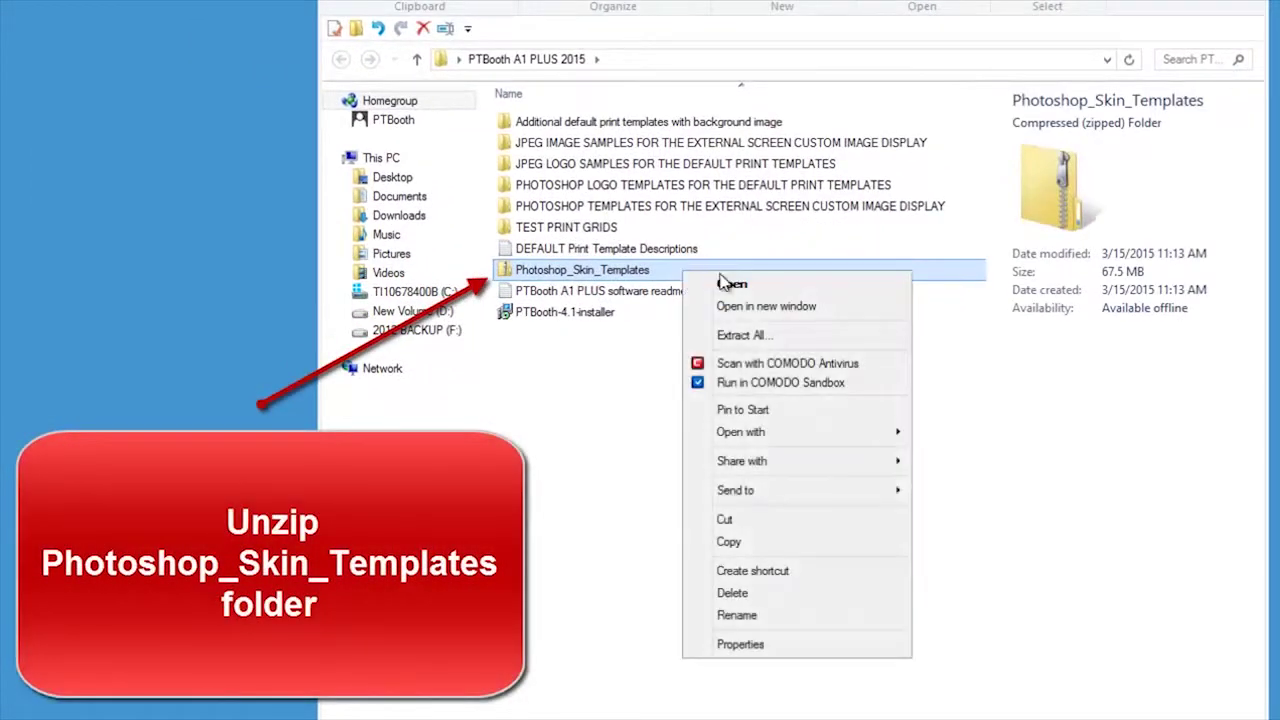
left_click(790, 335)
left_click(622, 519)
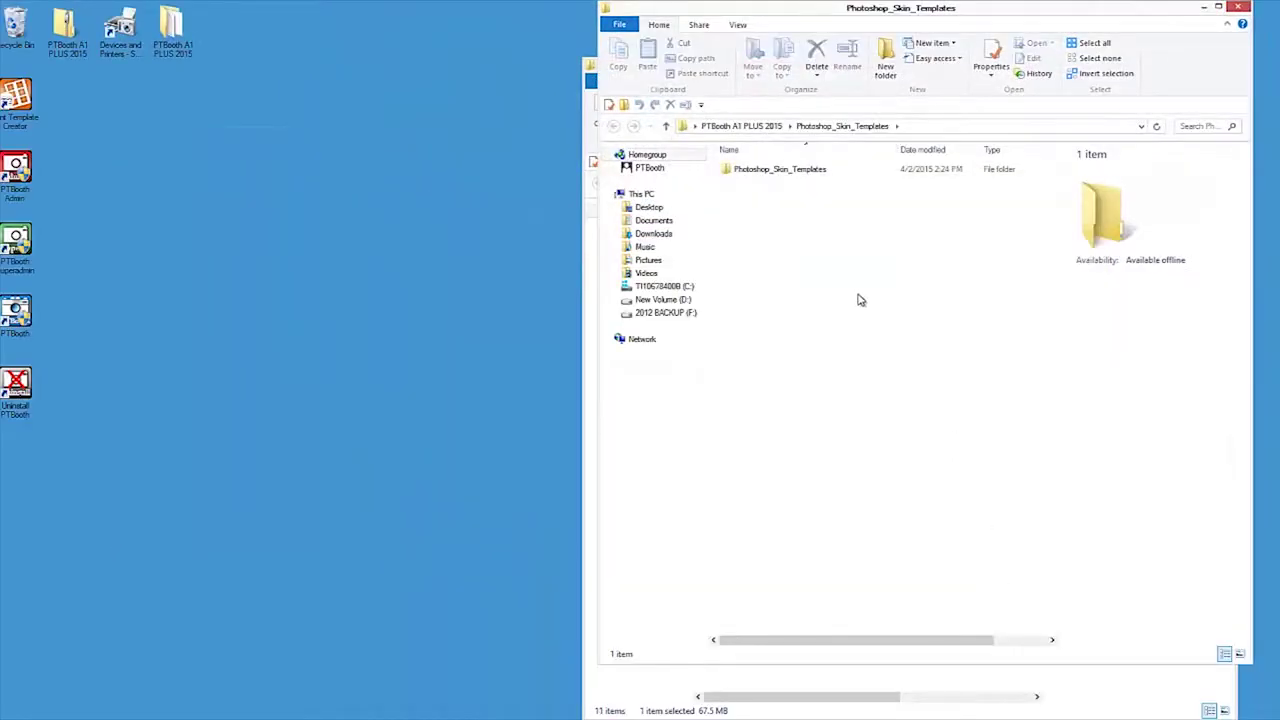
Open Pic1-Welcome from ENGLISH SKIN PSD\1024x768 in Photoshop
double_click(915, 170)
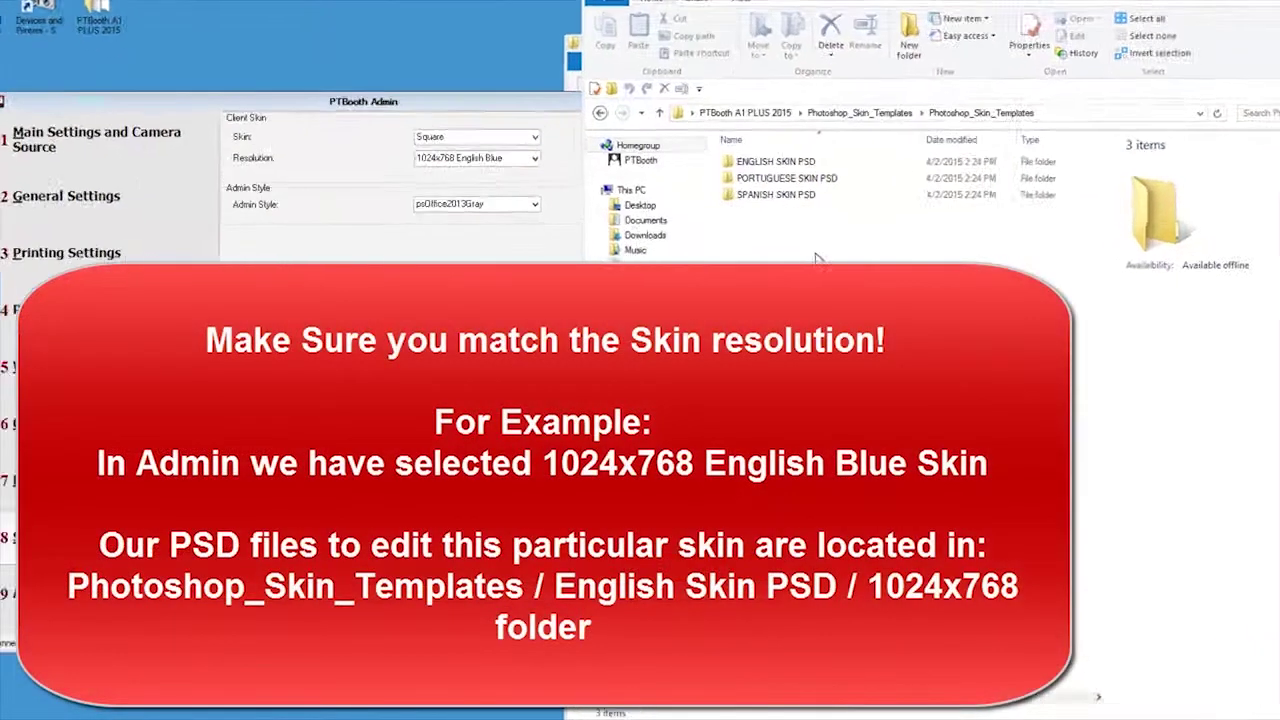
double_click(805, 162)
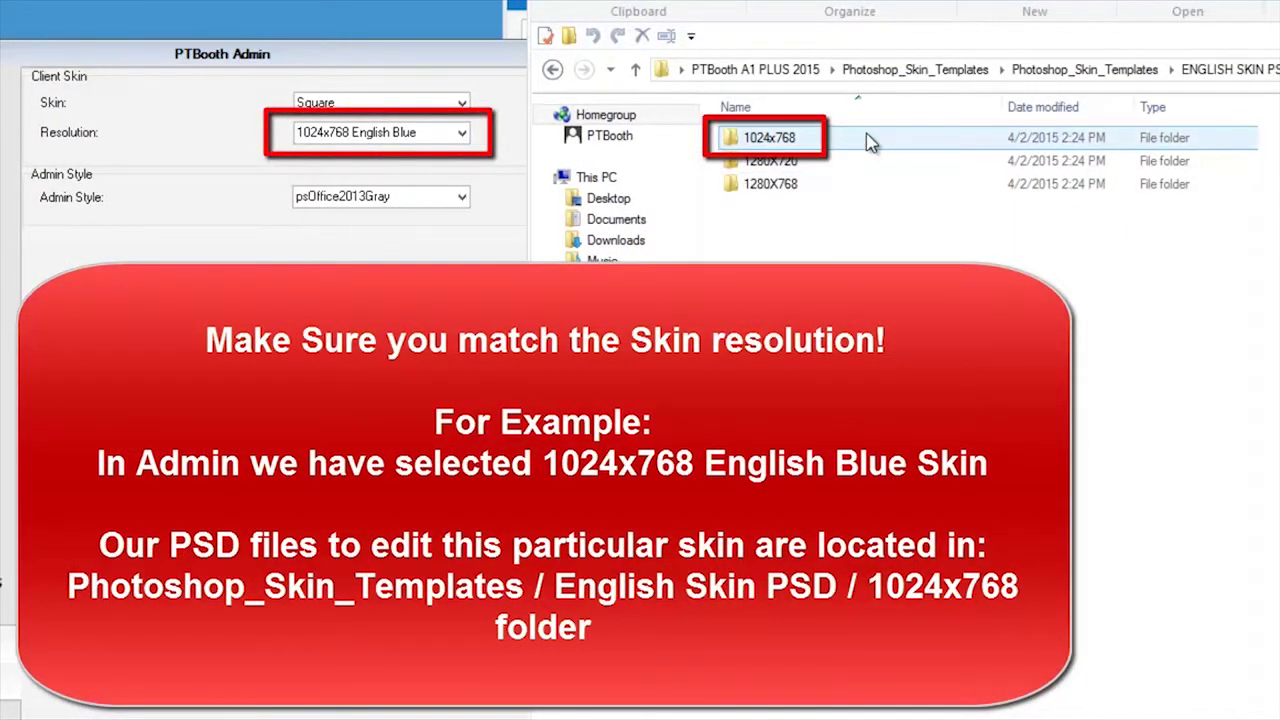
left_click(870, 143)
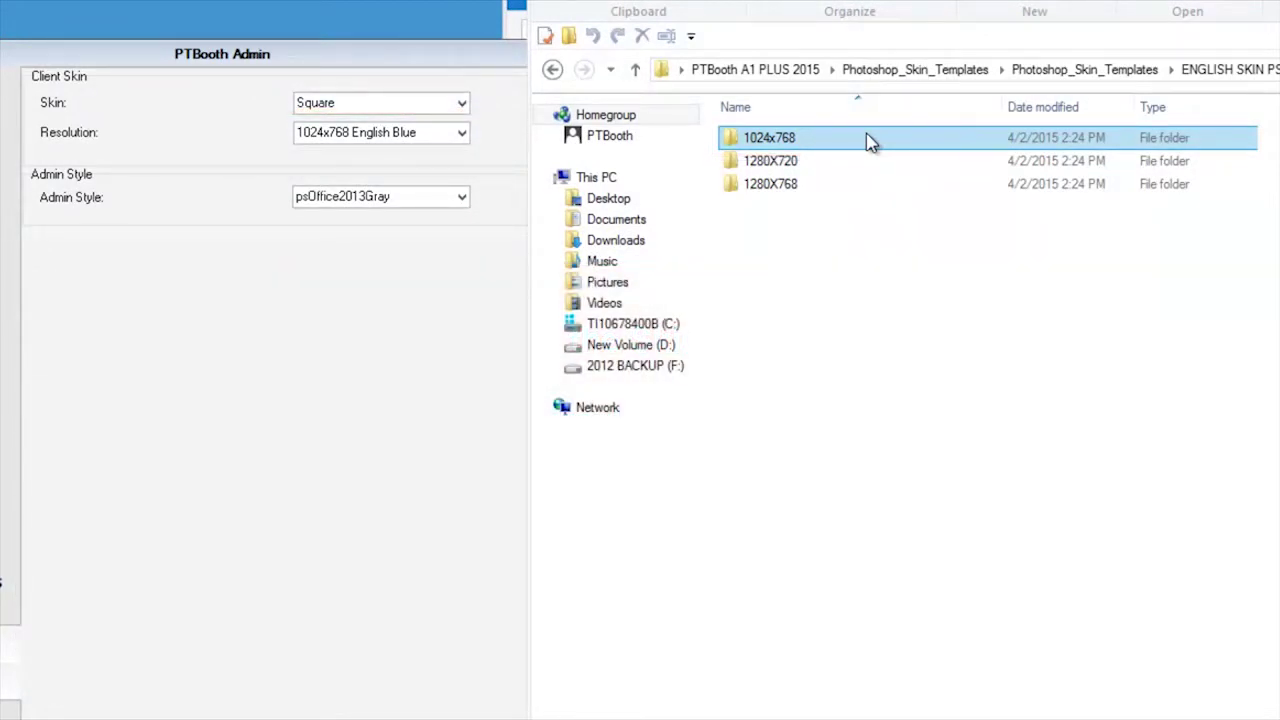
double_click(870, 143)
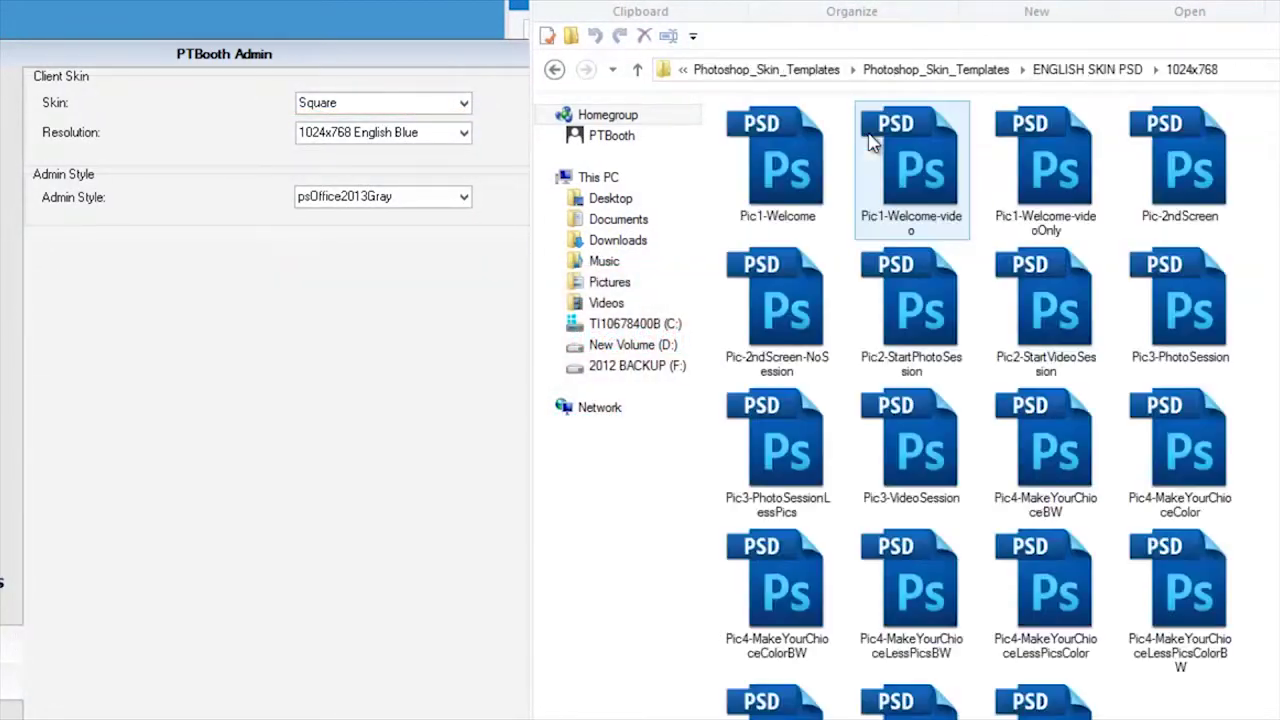
left_click(791, 153)
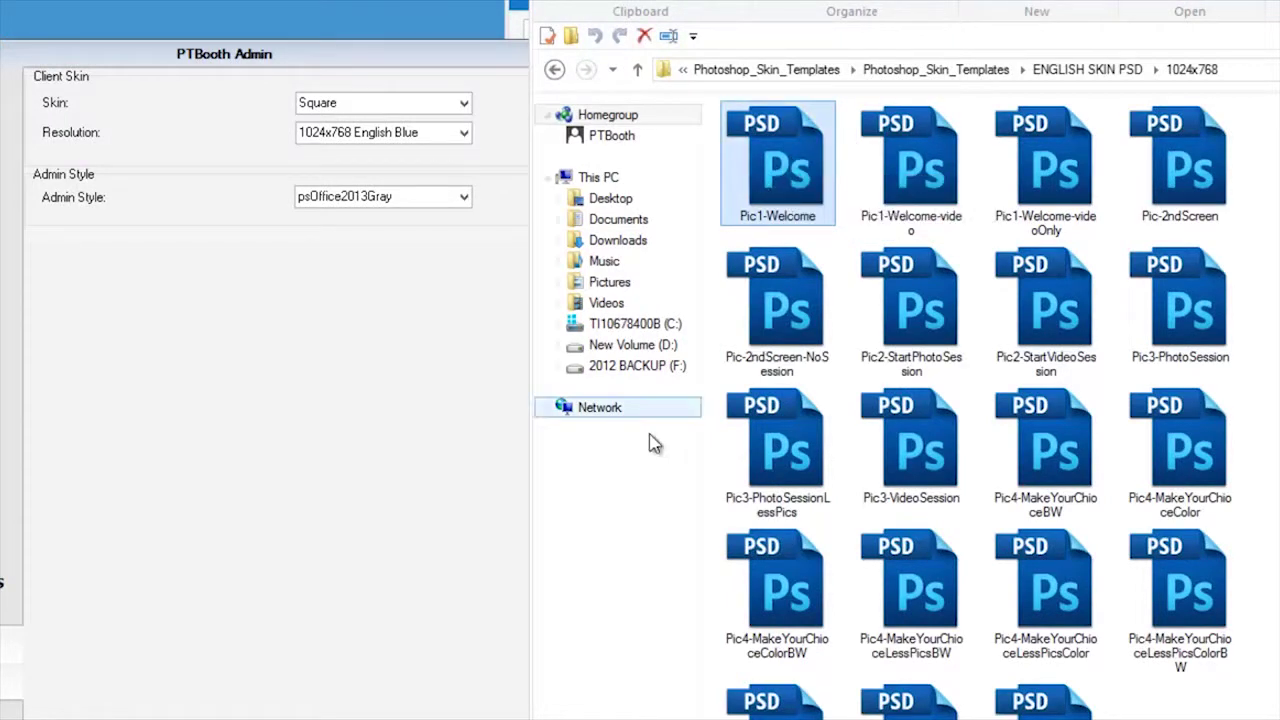
double_click(775, 170)
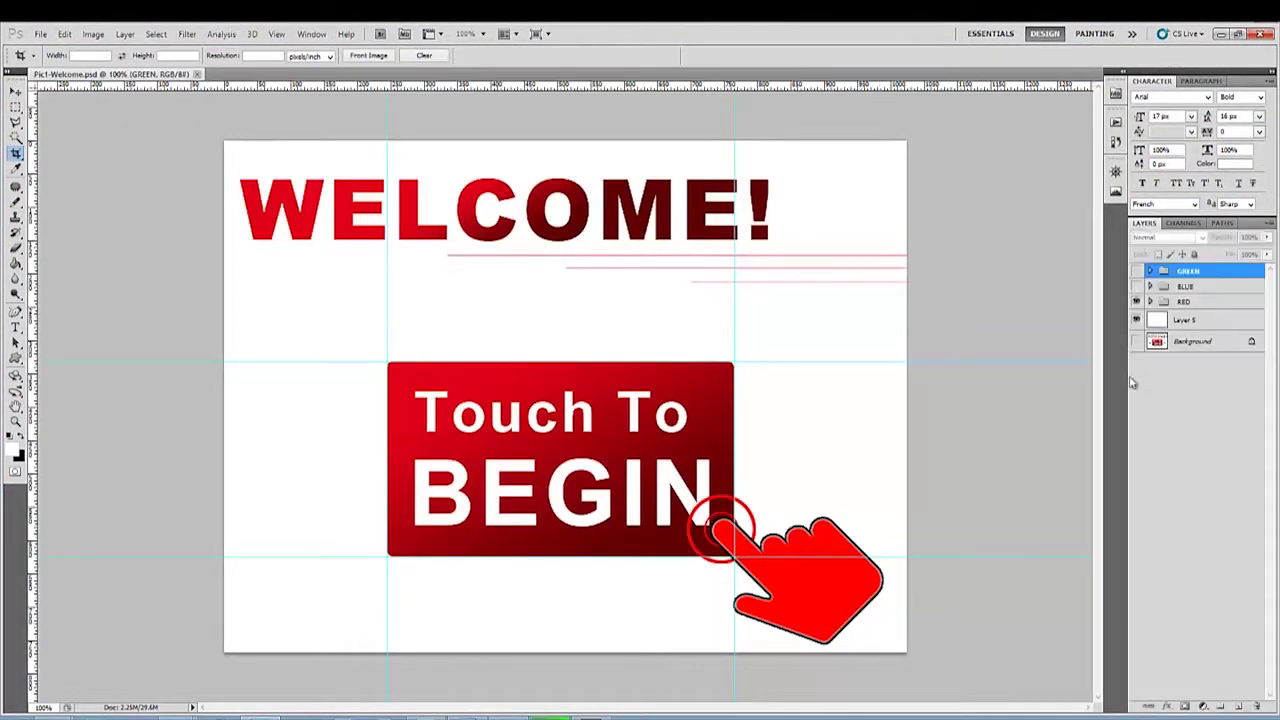
Hide the RED group and show the BLUE group, expanding its Background group
left_click(1150, 301)
left_click(1150, 301)
left_click(1136, 301)
left_click(1136, 286)
left_click(1150, 286)
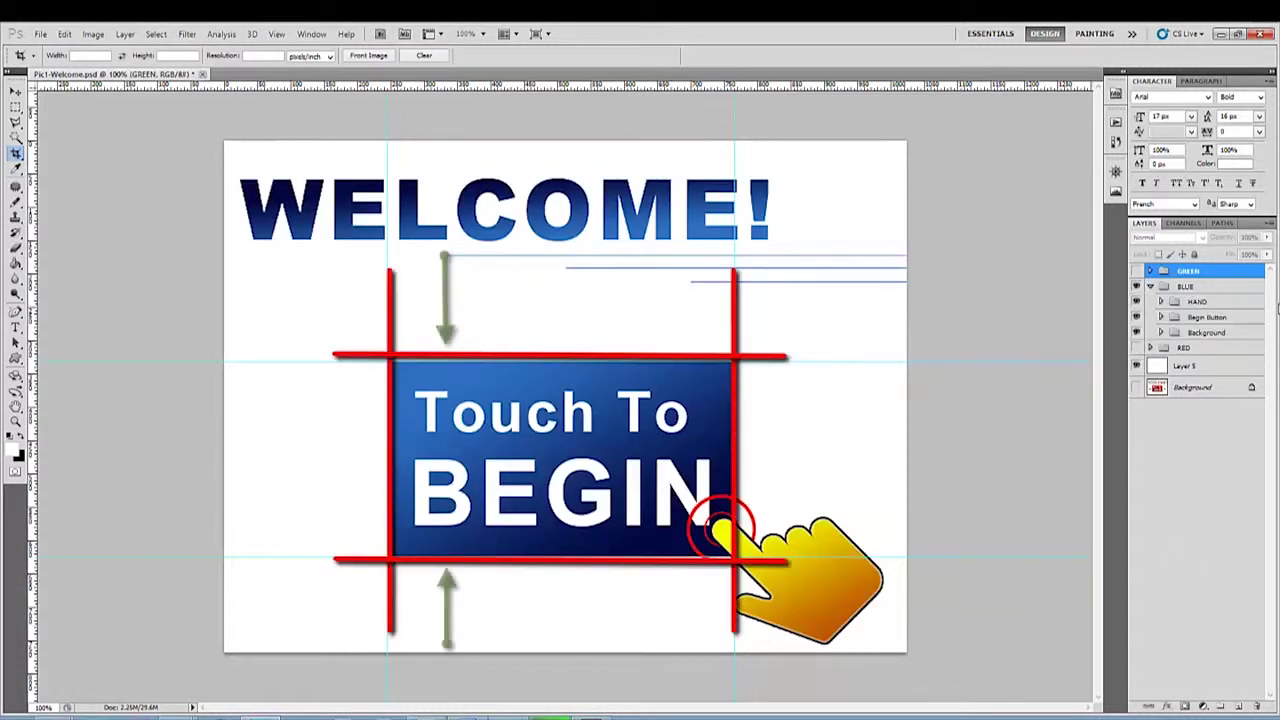
left_click(1161, 332)
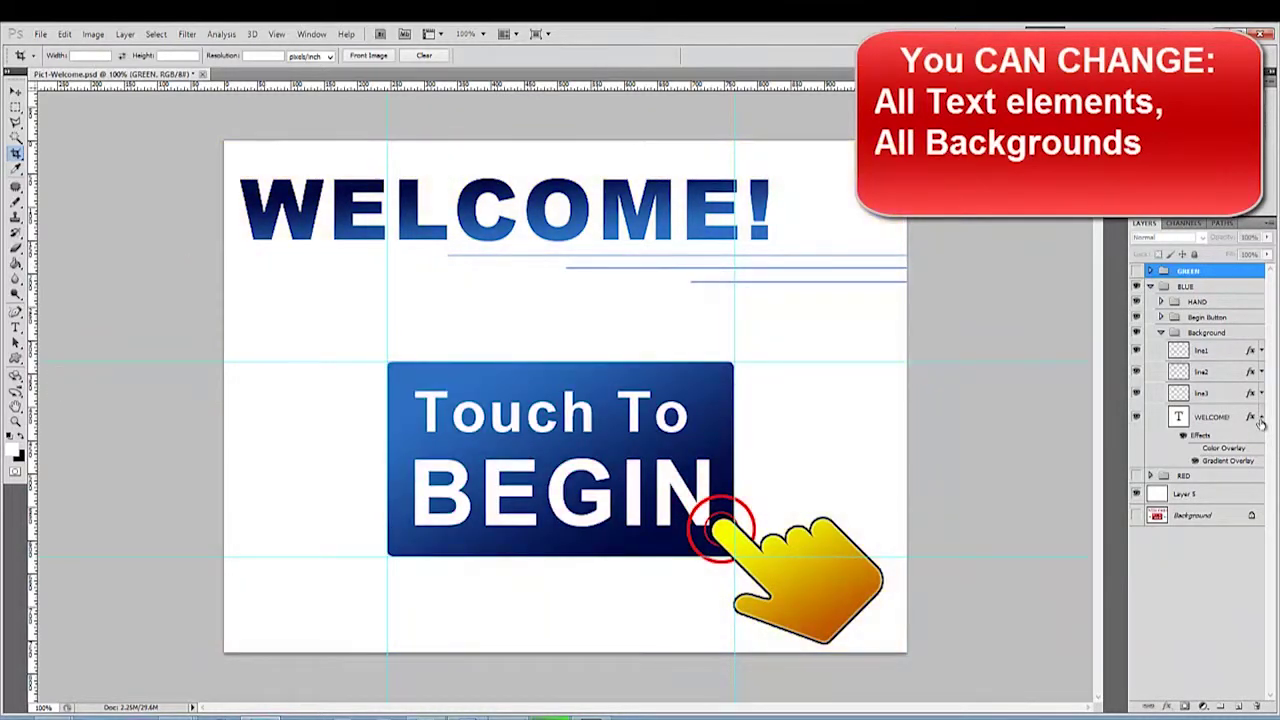
Hide the WELCOME! heading and the line1 to line3 accent layers
left_click(1261, 420)
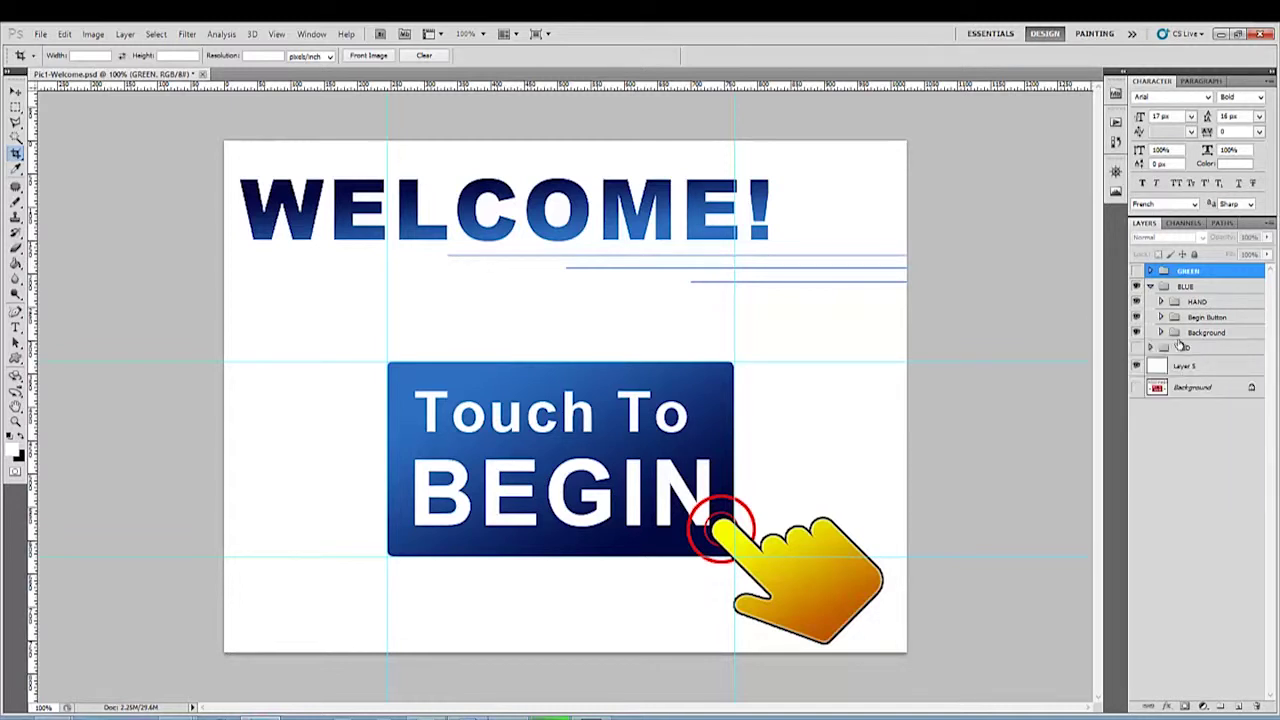
left_click(1192, 416)
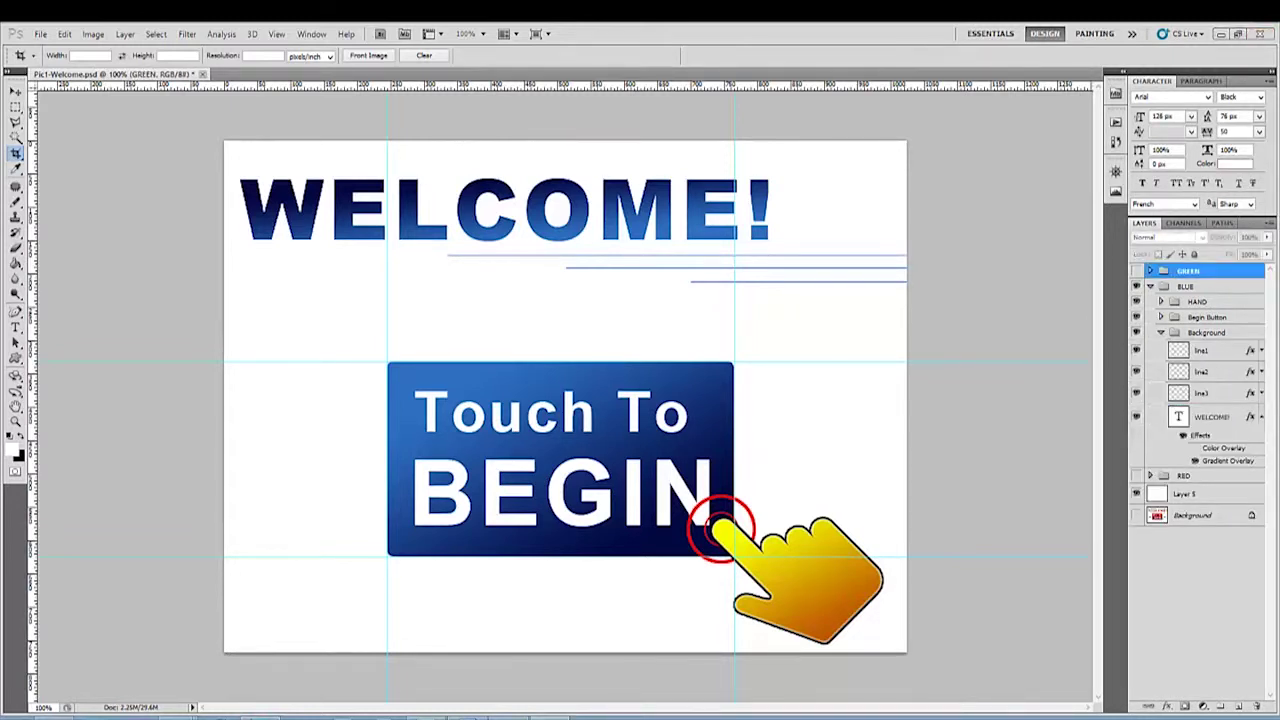
left_click(1136, 416)
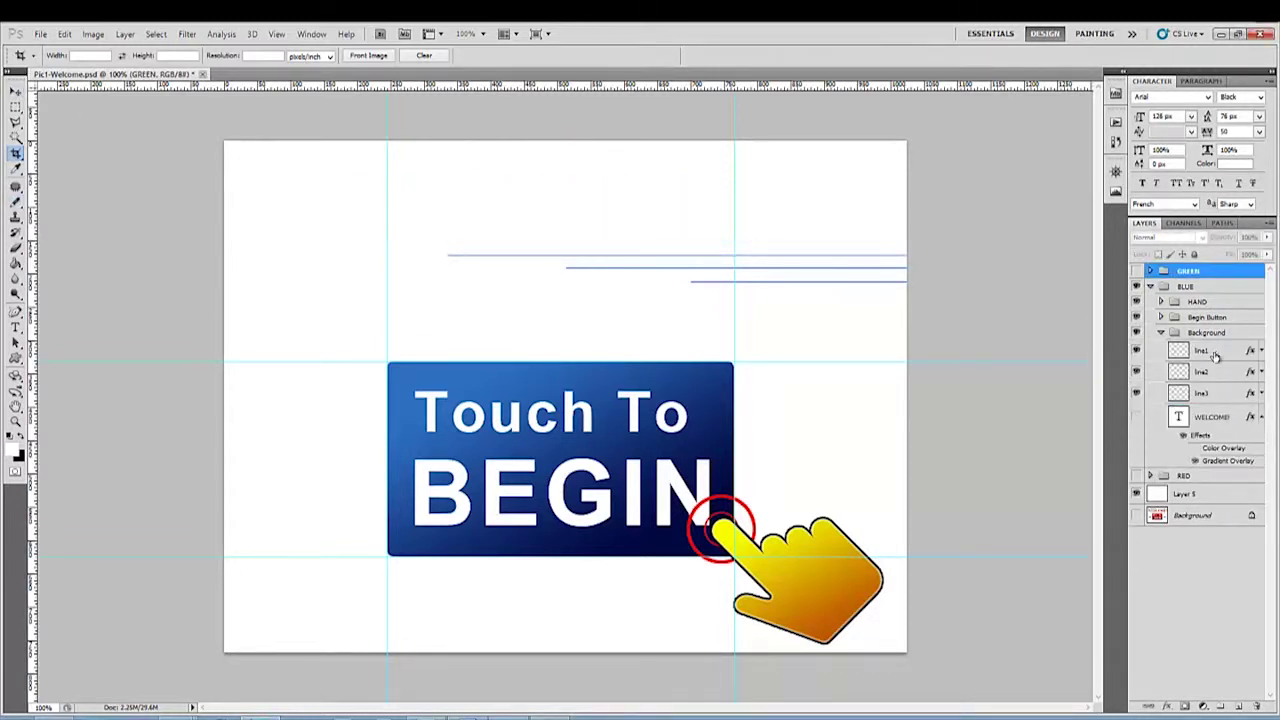
left_click_drag(1136, 350, 1136, 392)
Write a black three-line welcome ending 'Photo Booth' and centre it at the page top
key("d")
key("t")
left_click(263, 189)
type("Welv")
key("BackSpace")
type("come to")
key("Return")
type("my and ")
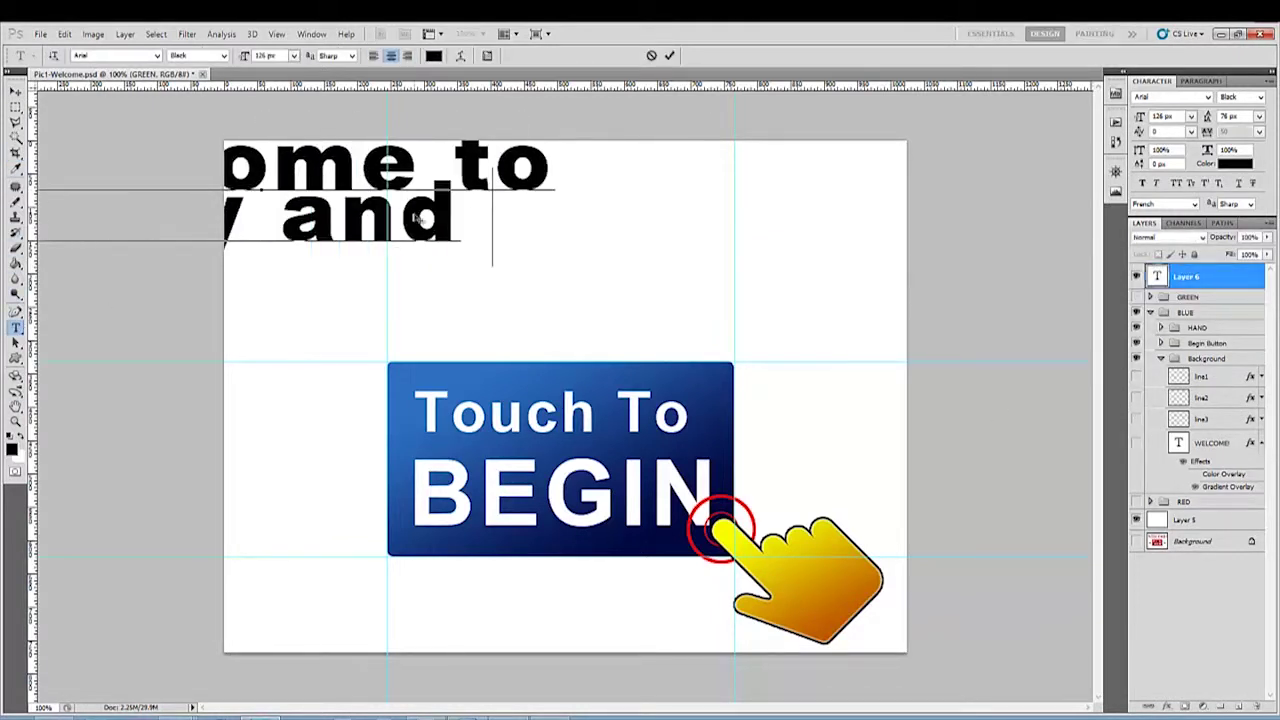
type("Steve's")
key("Return")
type("Smiling Photo Booth")
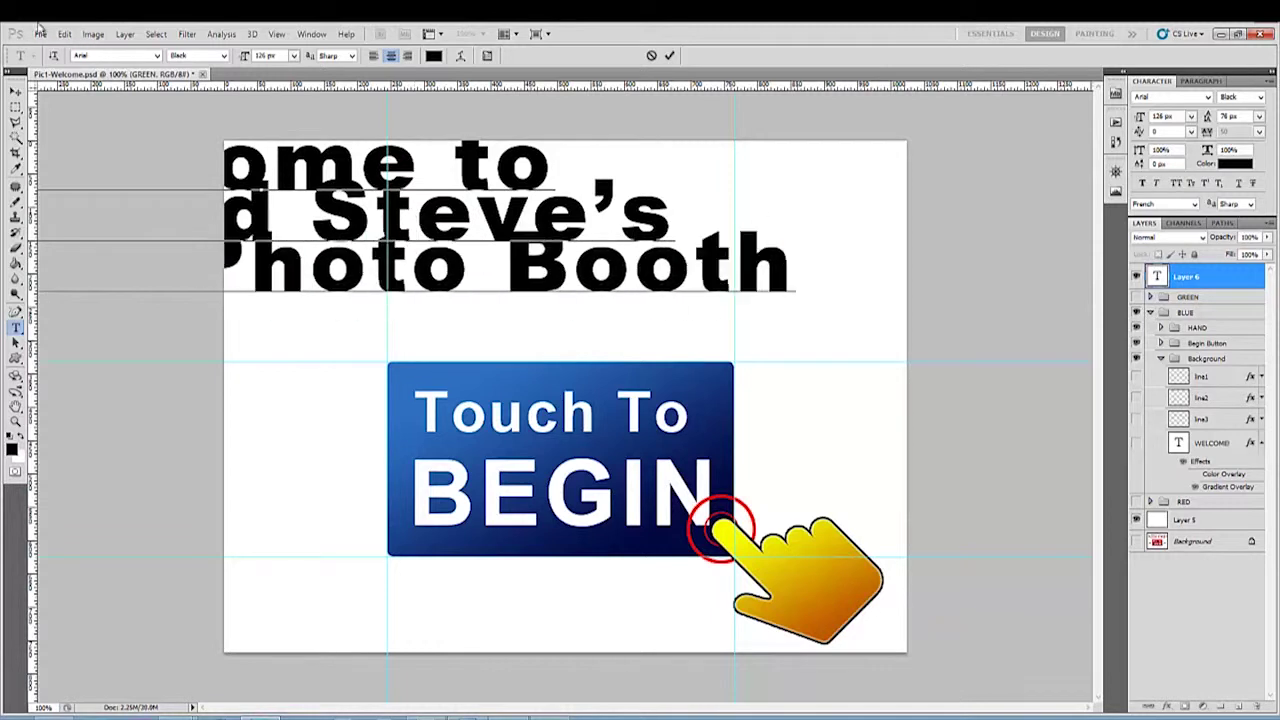
left_click(15, 91)
left_click_drag(1139, 125, 557, 251)
Add a new layer above Layer 5 and fill it with solid blue
left_click(1195, 520)
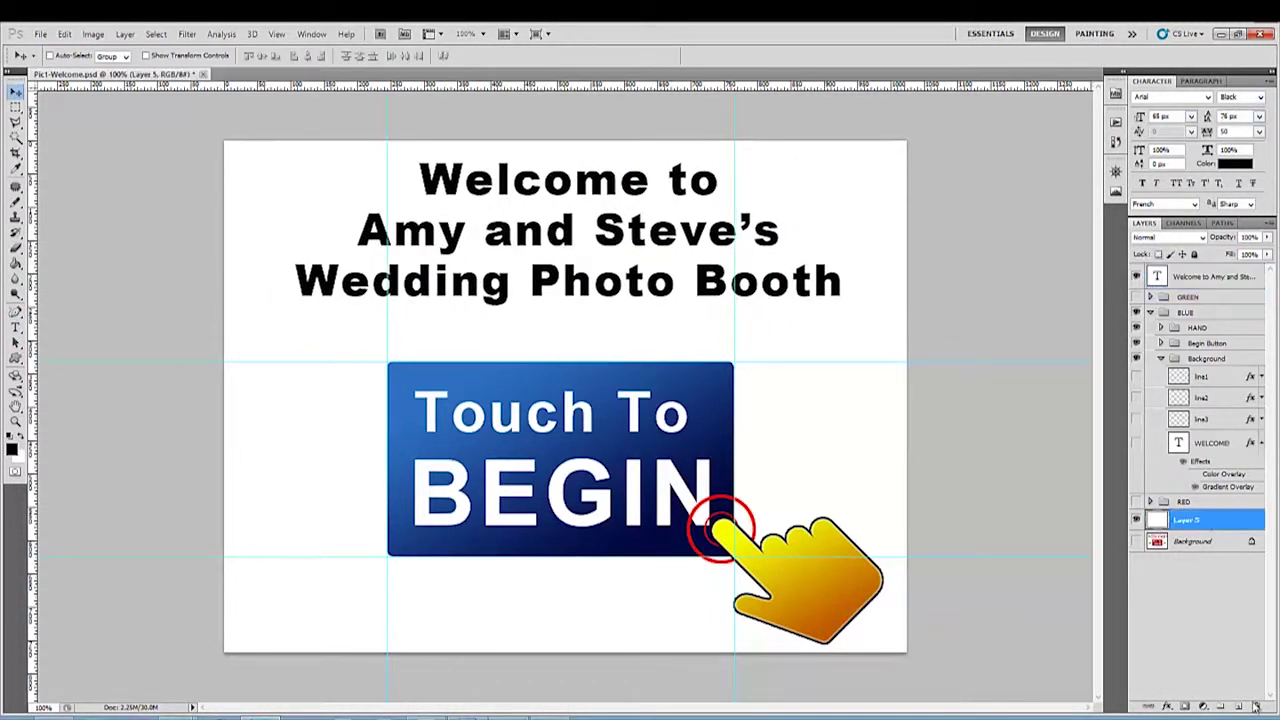
left_click(1237, 706)
left_click(11, 448)
left_click_drag(818, 351, 818, 325)
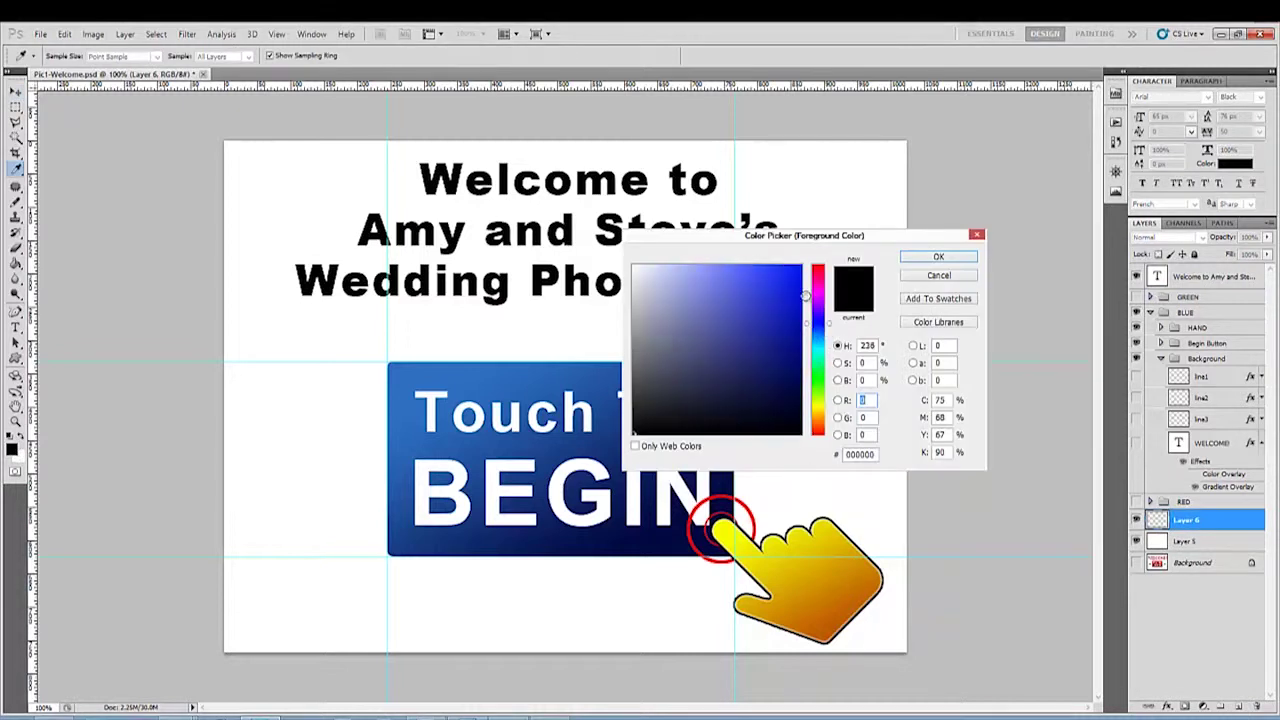
left_click(938, 257)
key("g")
left_click(251, 277)
key("v")
Change the welcome heading text colour to white
left_click(1210, 276)
left_click(1235, 163)
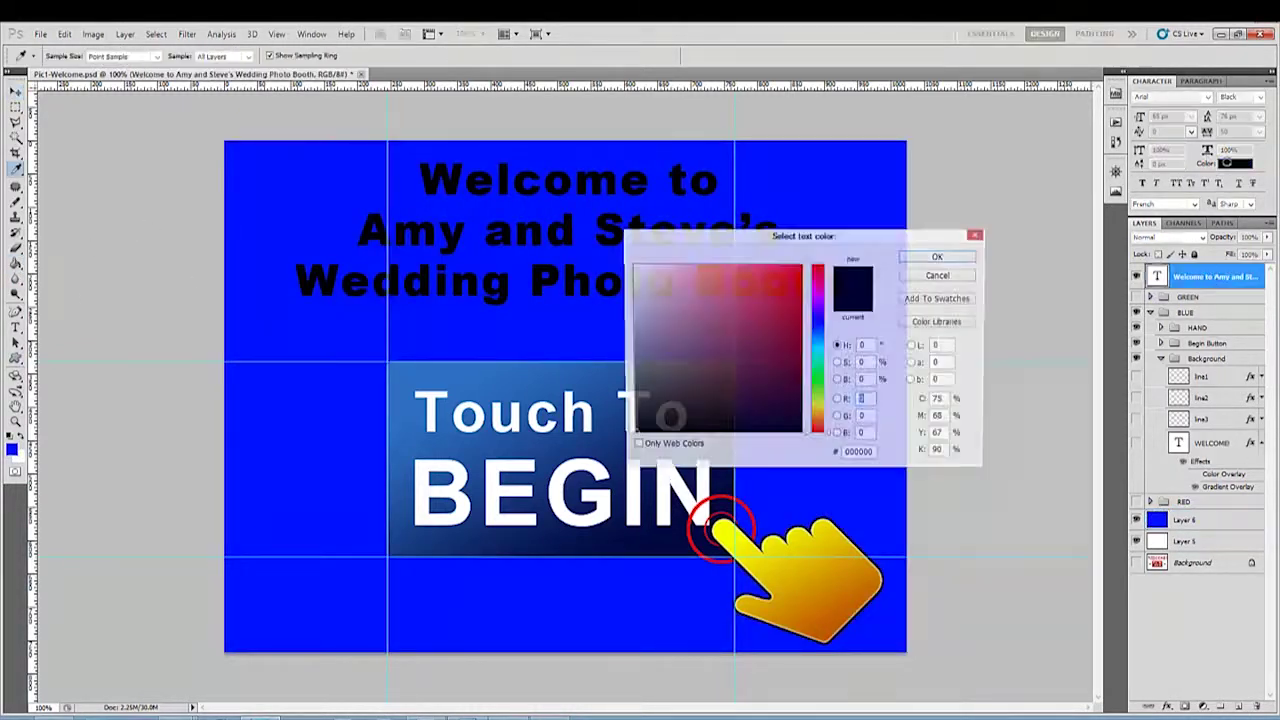
left_click(636, 253)
left_click(929, 251)
Give the blue background layer a blue Gradient Overlay
left_click(1157, 520)
left_click(1188, 706)
left_click(1205, 668)
left_click(1095, 343)
scroll(1045, 400, "down", 3)
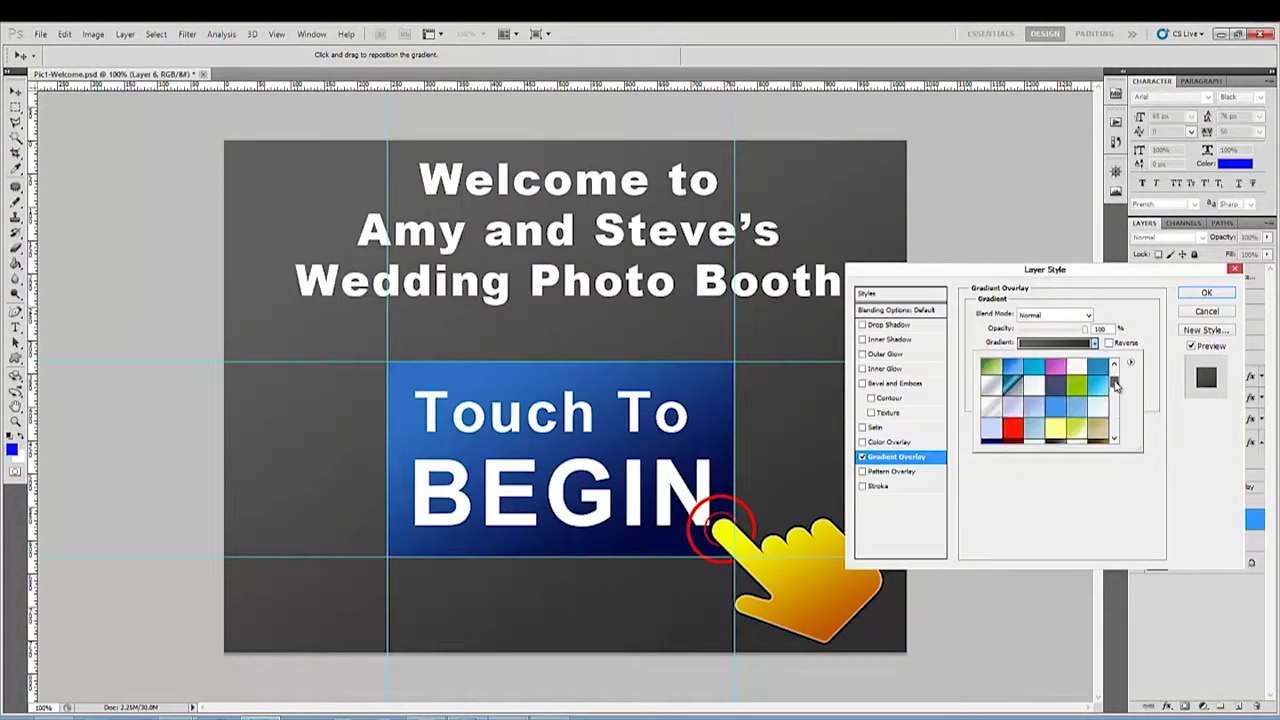
left_click(1086, 399)
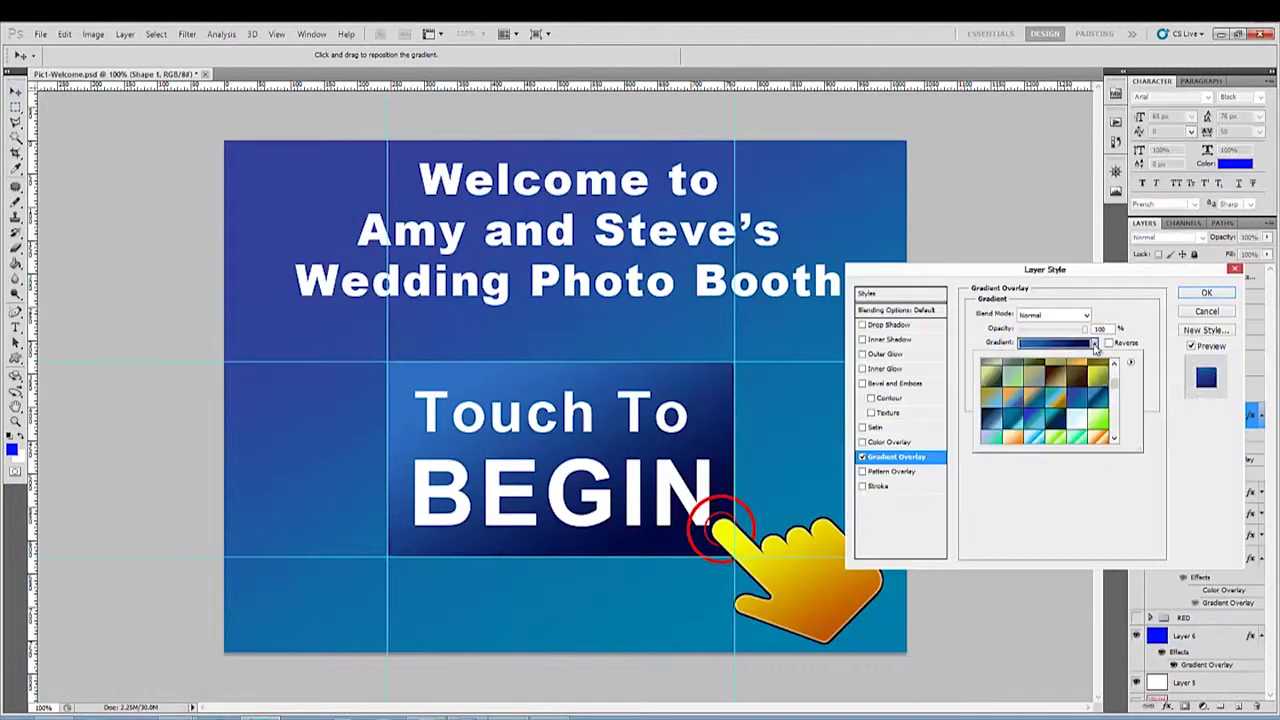
Restyle the button box with a darker black-to-green gradient
left_click(1098, 376)
left_click(1078, 377)
scroll(1090, 400, "down", 2)
left_click(1074, 405)
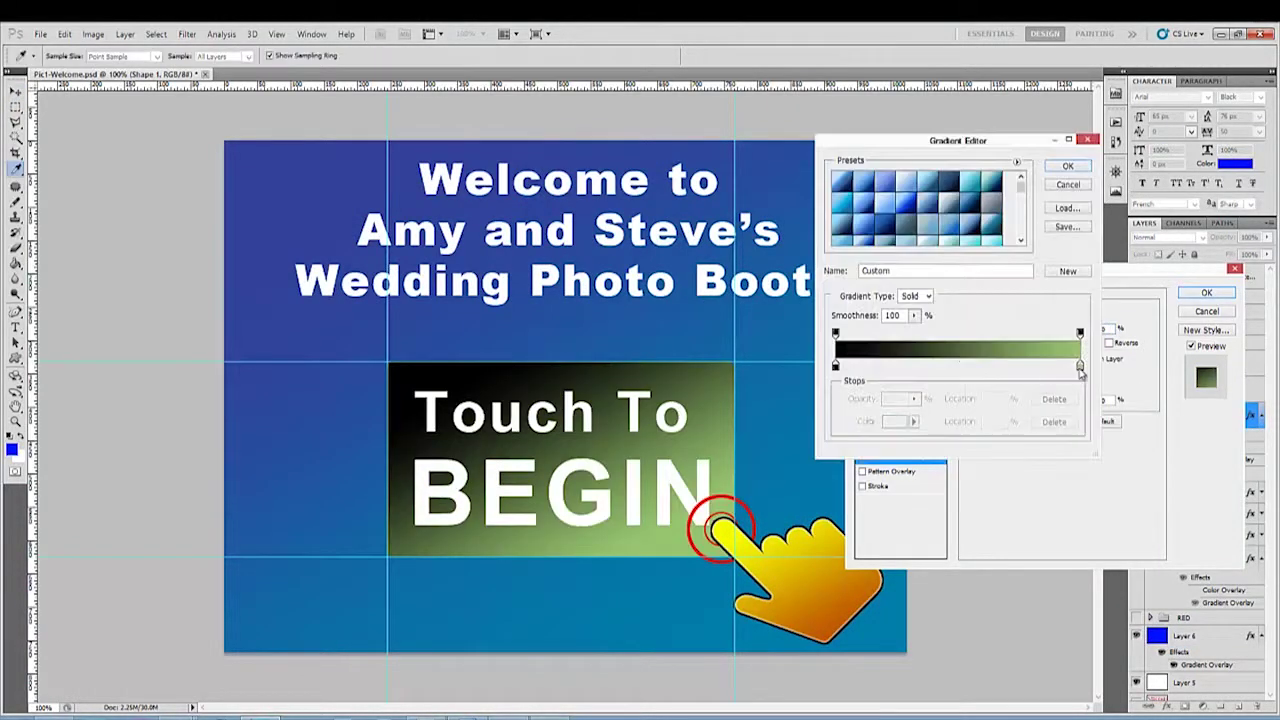
double_click(1080, 369)
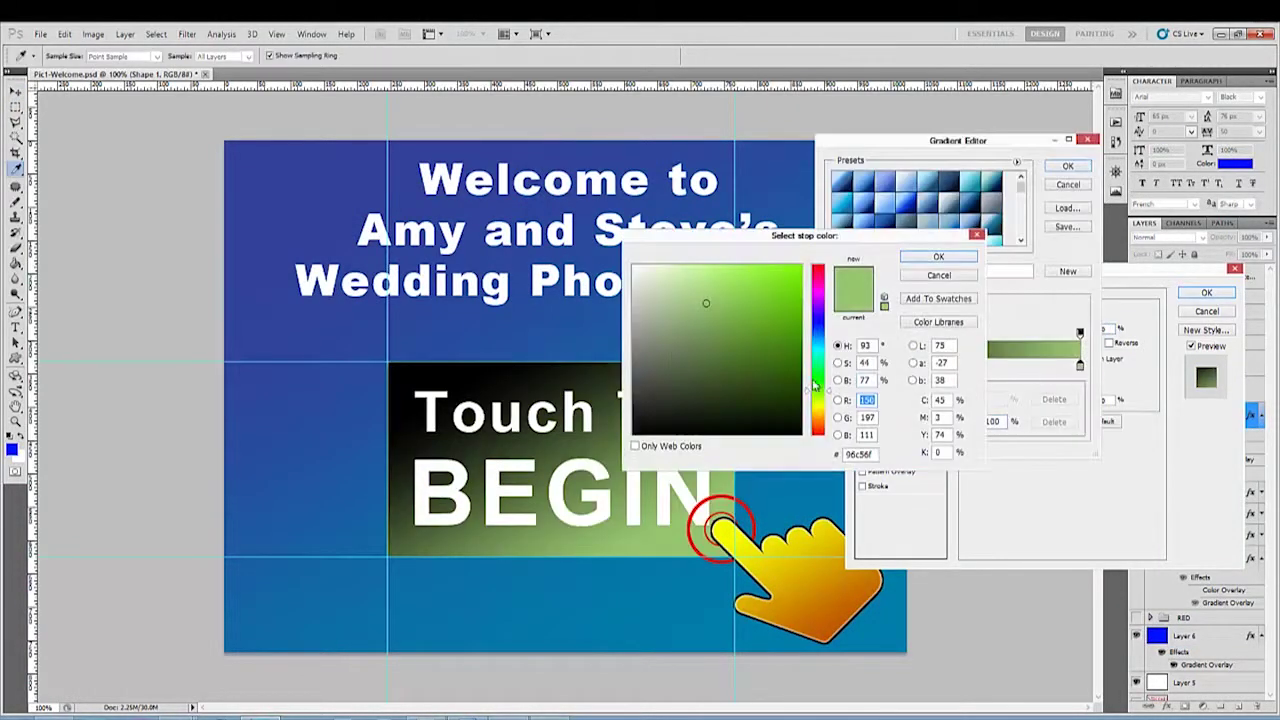
left_click(710, 392)
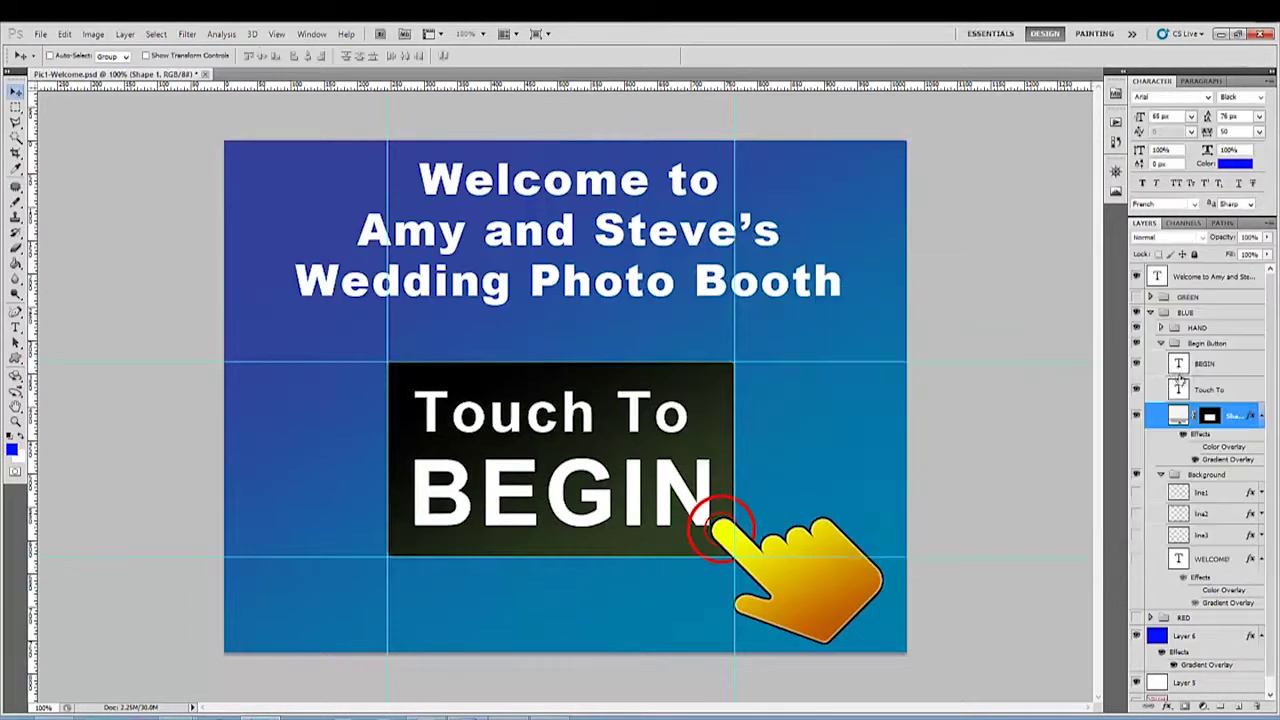
Add the couple's wedding2015 hashtag as black text at the bottom left
left_click(16, 328)
left_click(248, 592)
type("#amystevewedding2015")
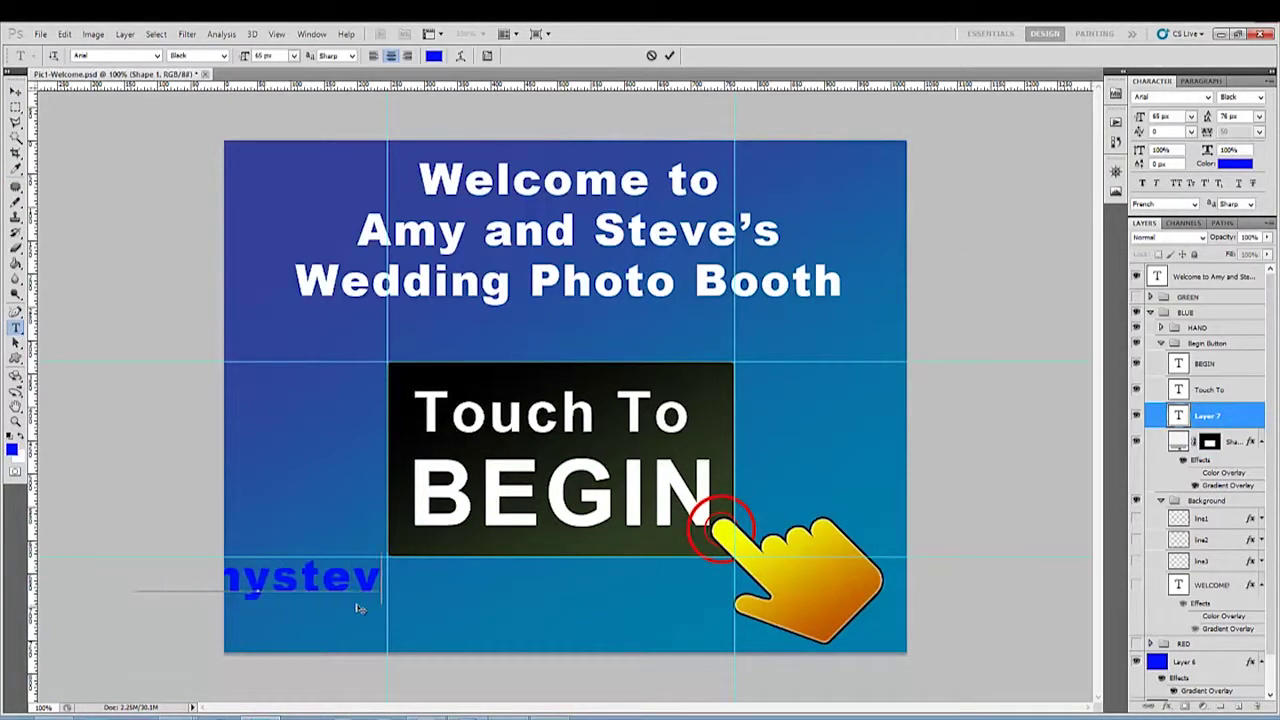
left_click(16, 91)
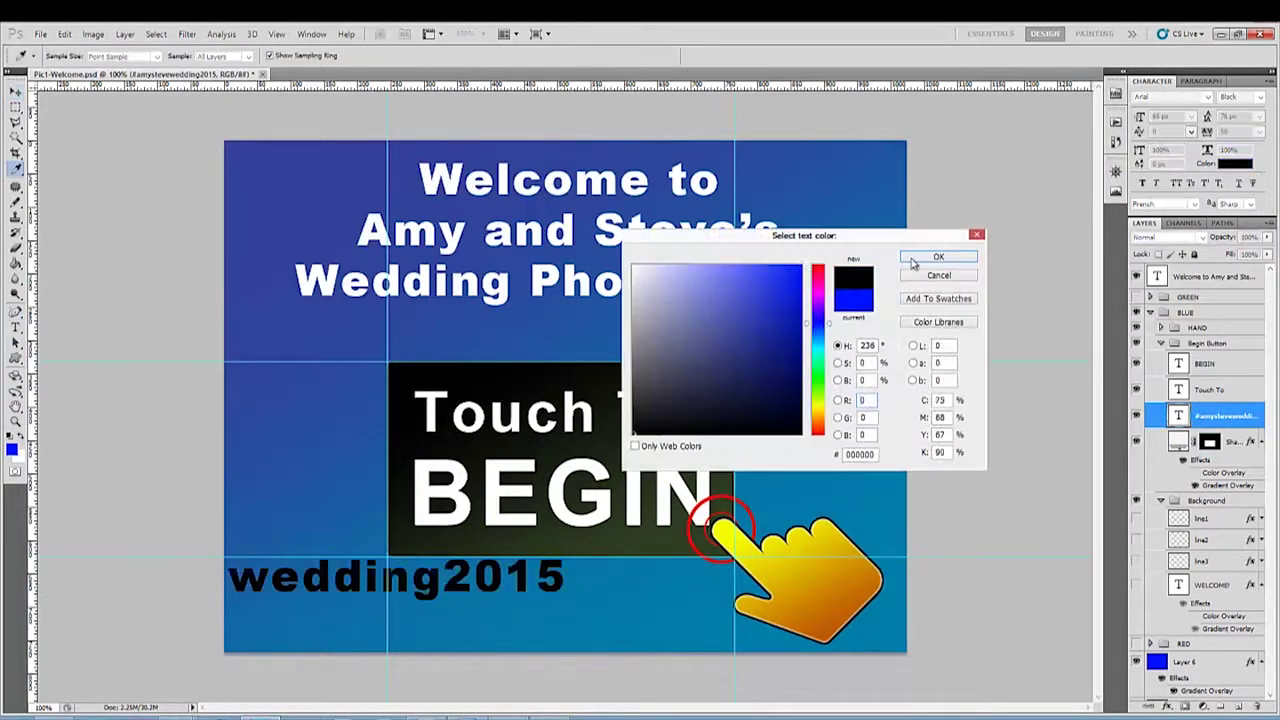
Nudge the hashtag into place and set Save for Web to JPEG Maximum quality
left_click_drag(680, 405, 639, 416)
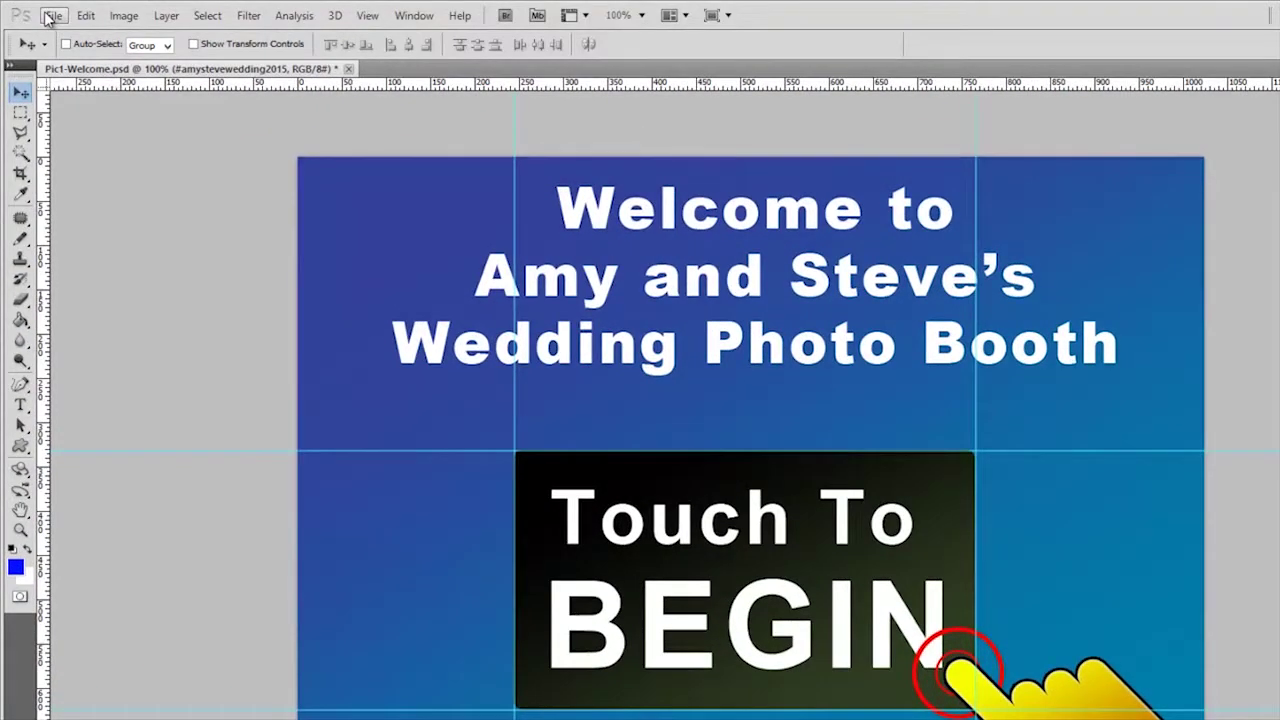
left_click(50, 16)
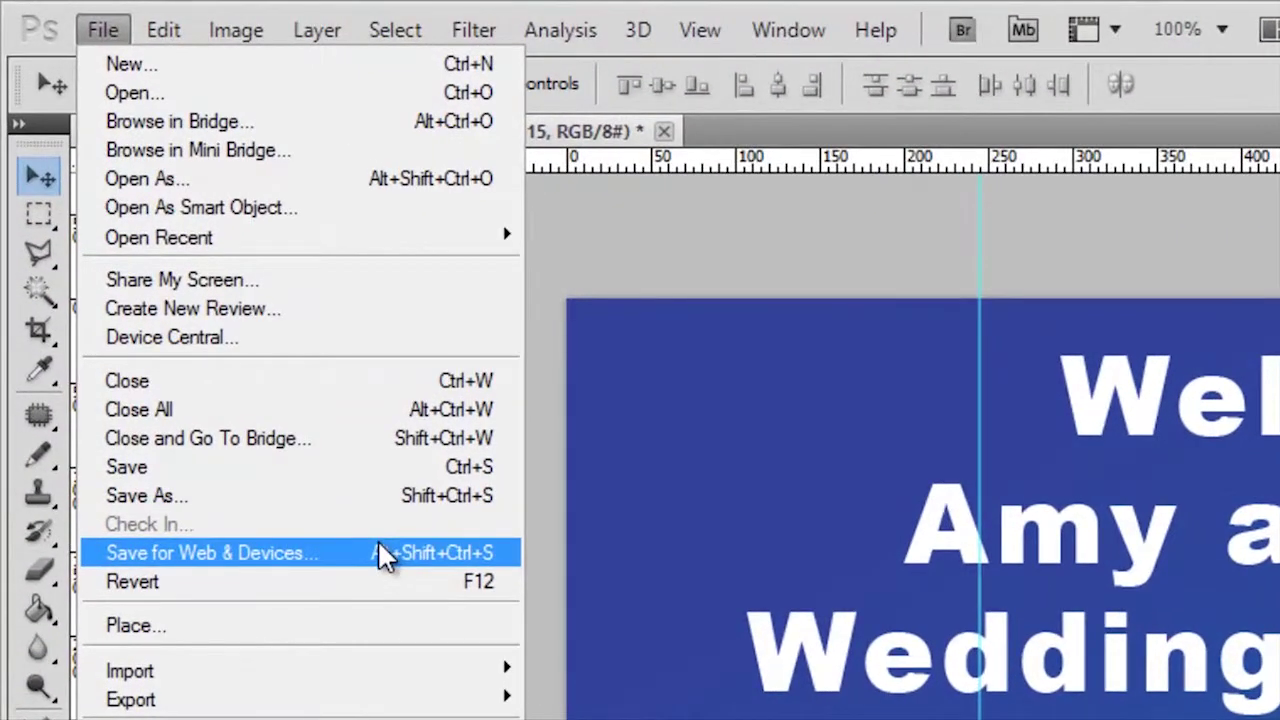
left_click(383, 553)
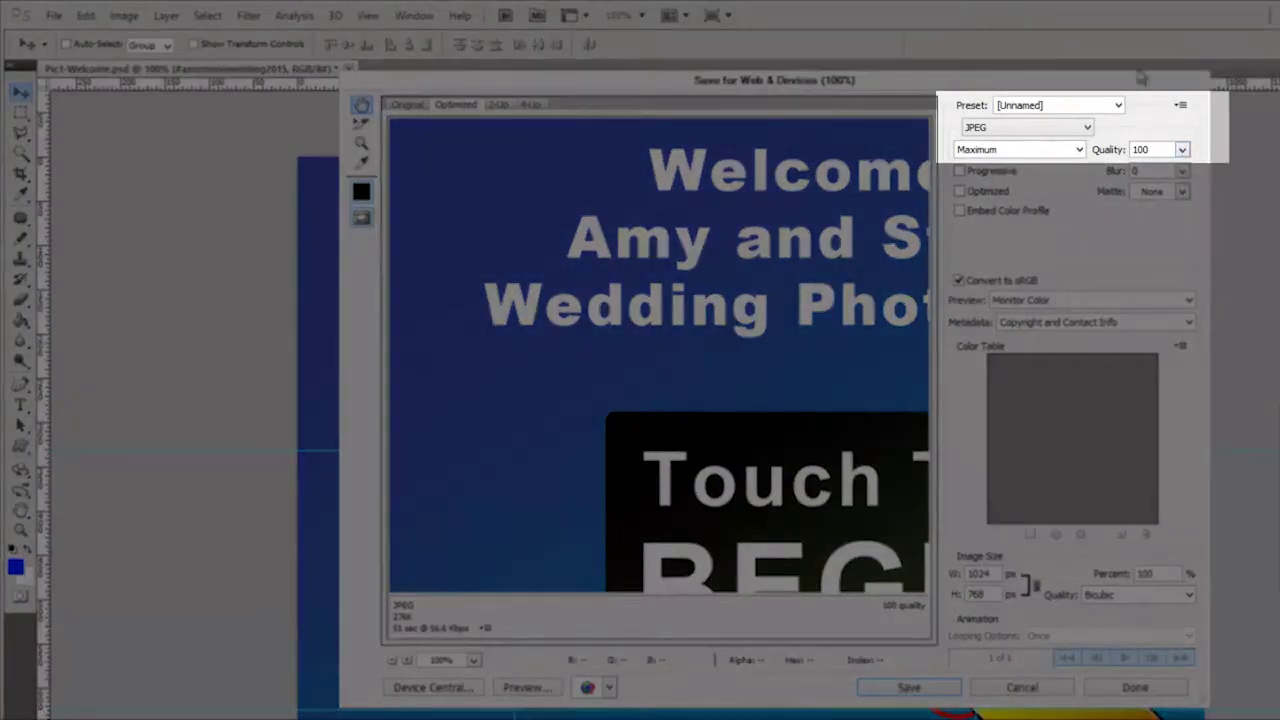
left_click(1182, 149)
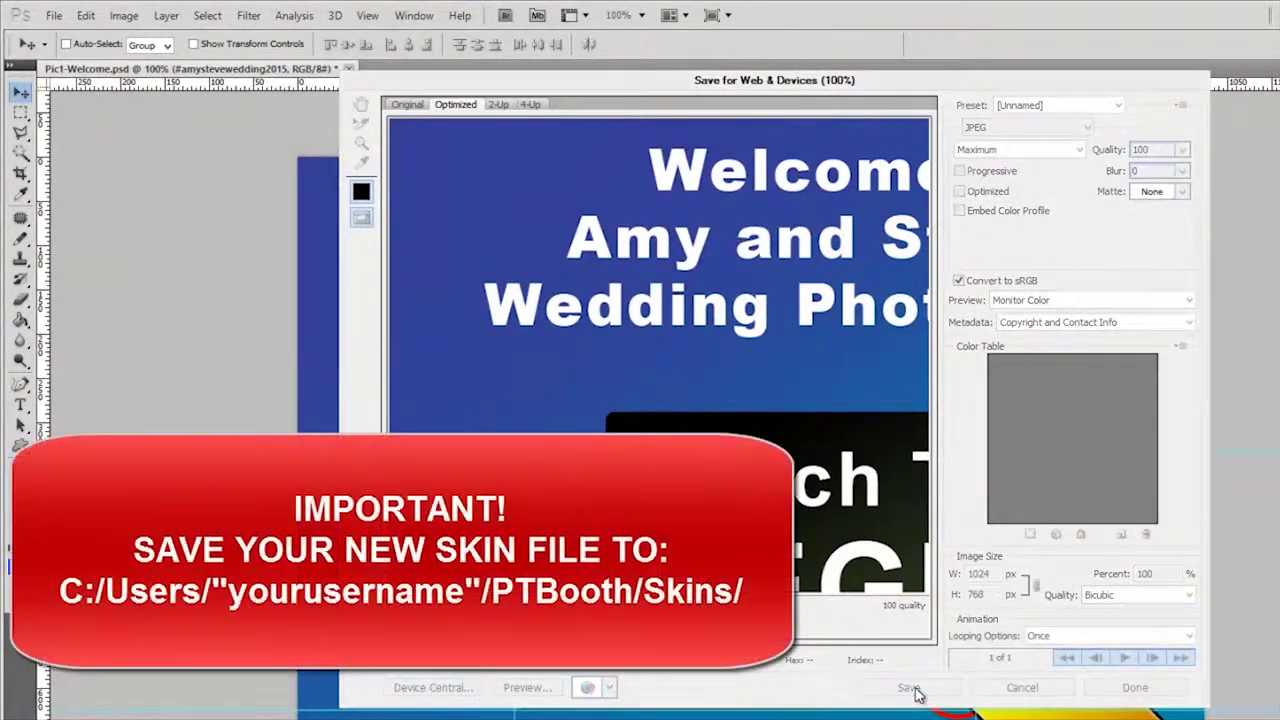
left_click(909, 688)
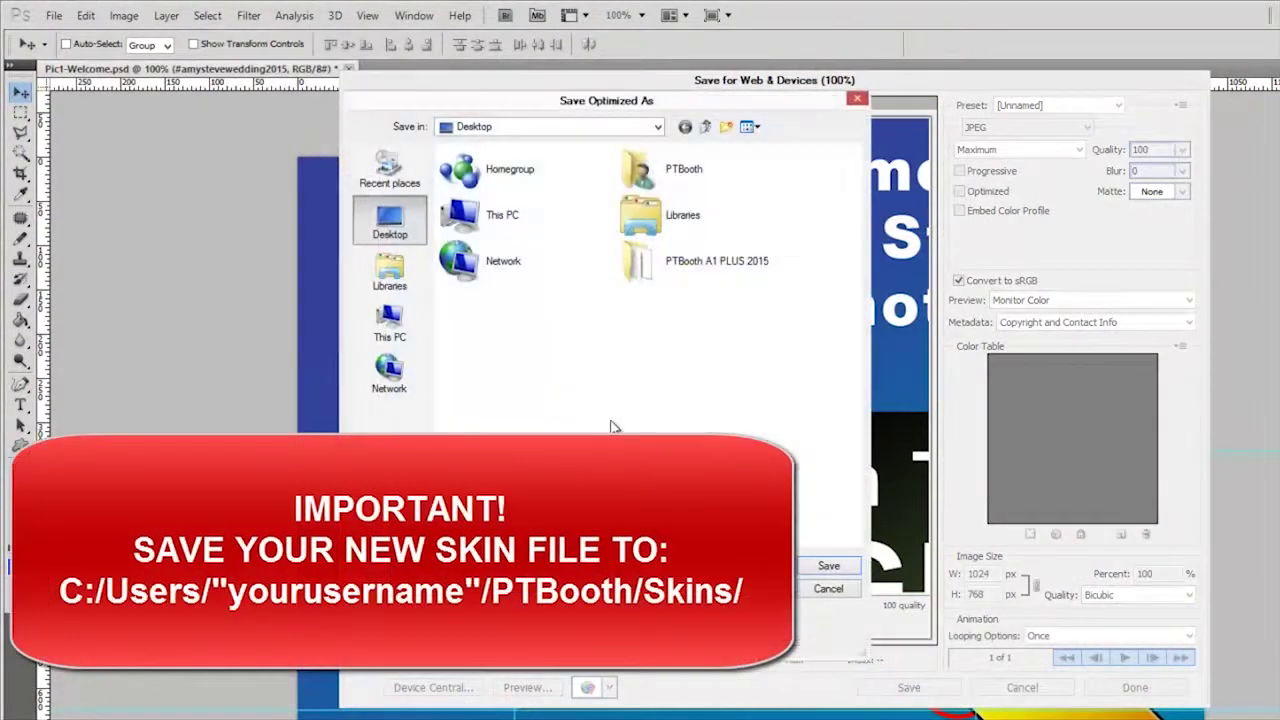
Save it over Pic1-Welcome.jpg in C:\Users\<user>\PTBooth\Skins, confirming the replacement
left_click(403, 326)
double_click(540, 350)
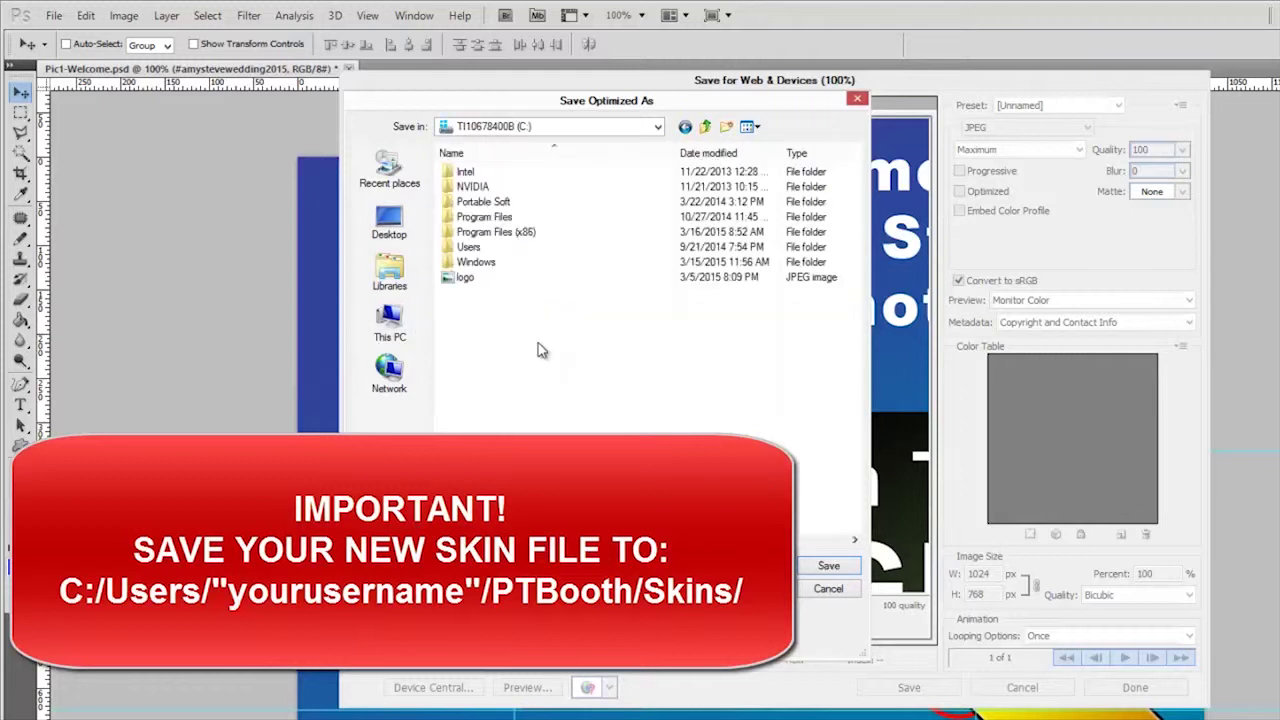
left_click(490, 250)
double_click(514, 248)
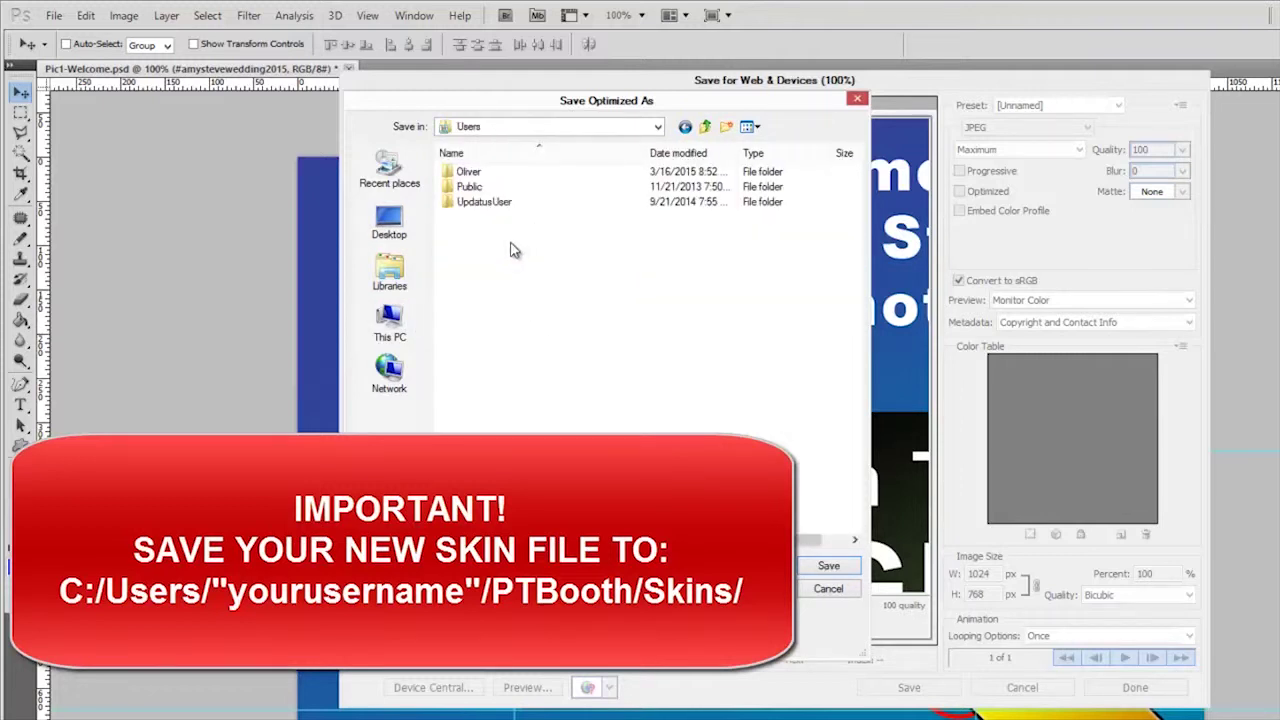
left_click(474, 173)
double_click(474, 173)
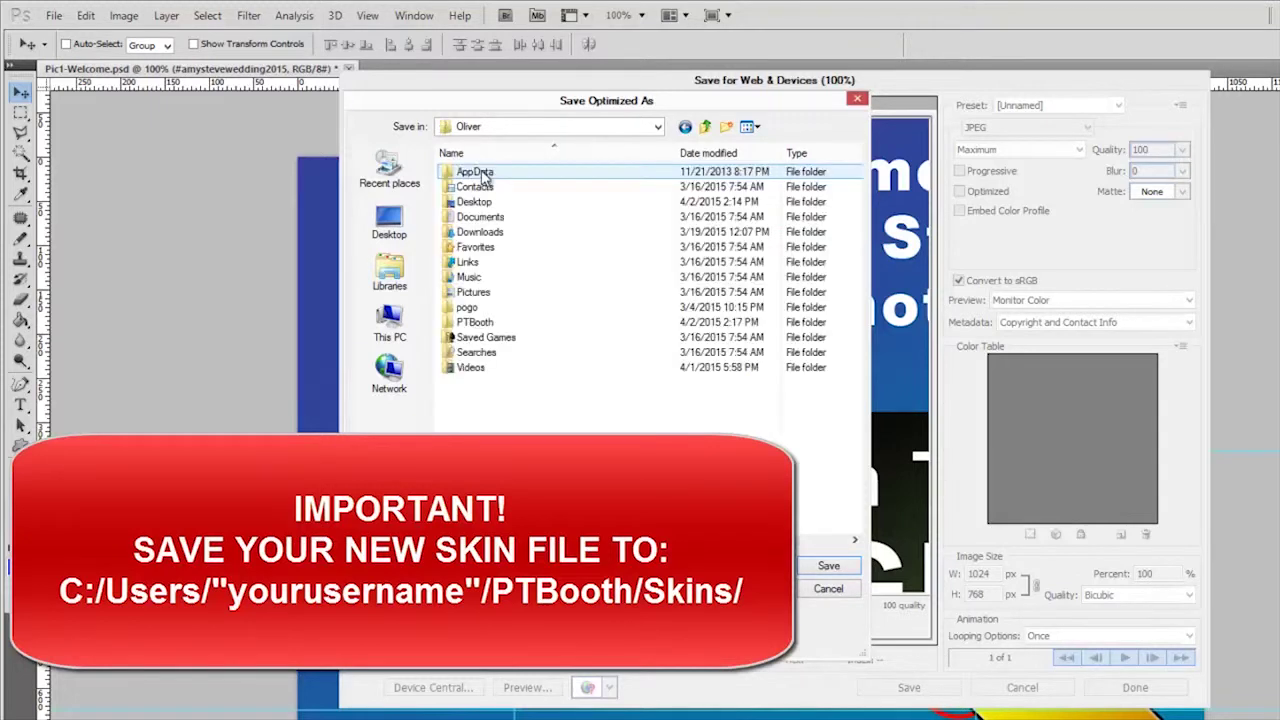
left_click(534, 323)
double_click(536, 326)
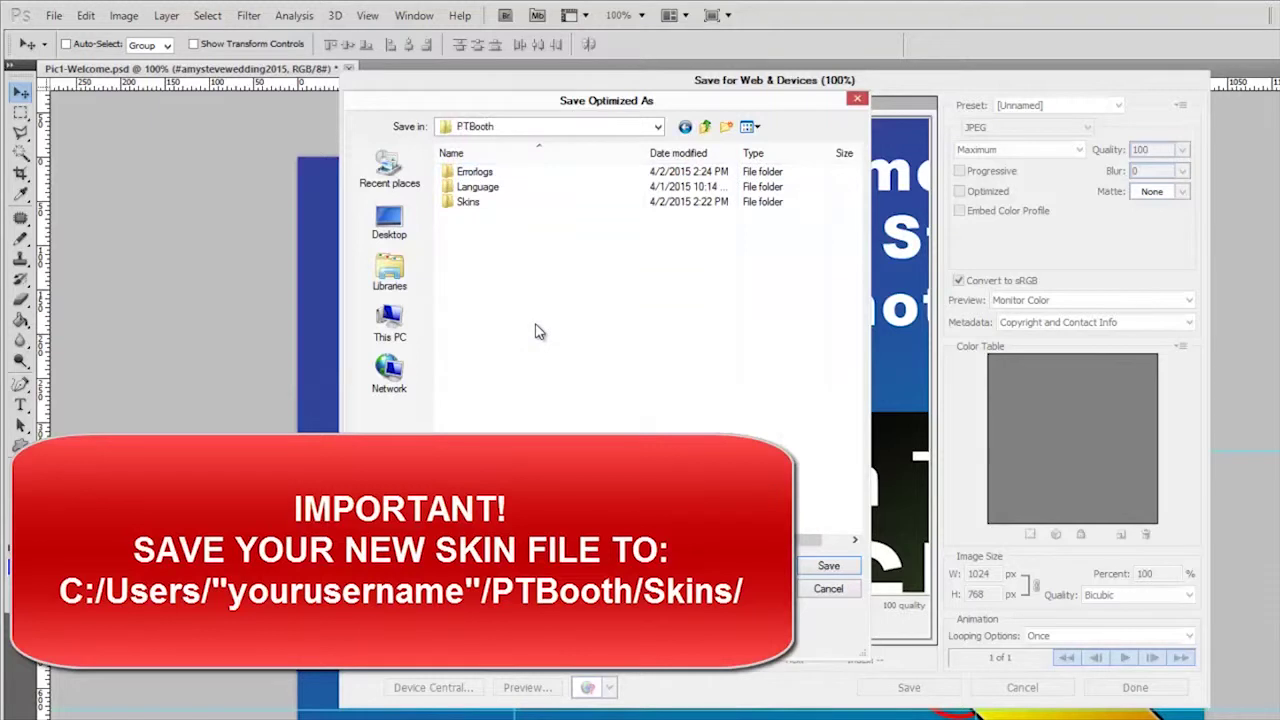
double_click(521, 205)
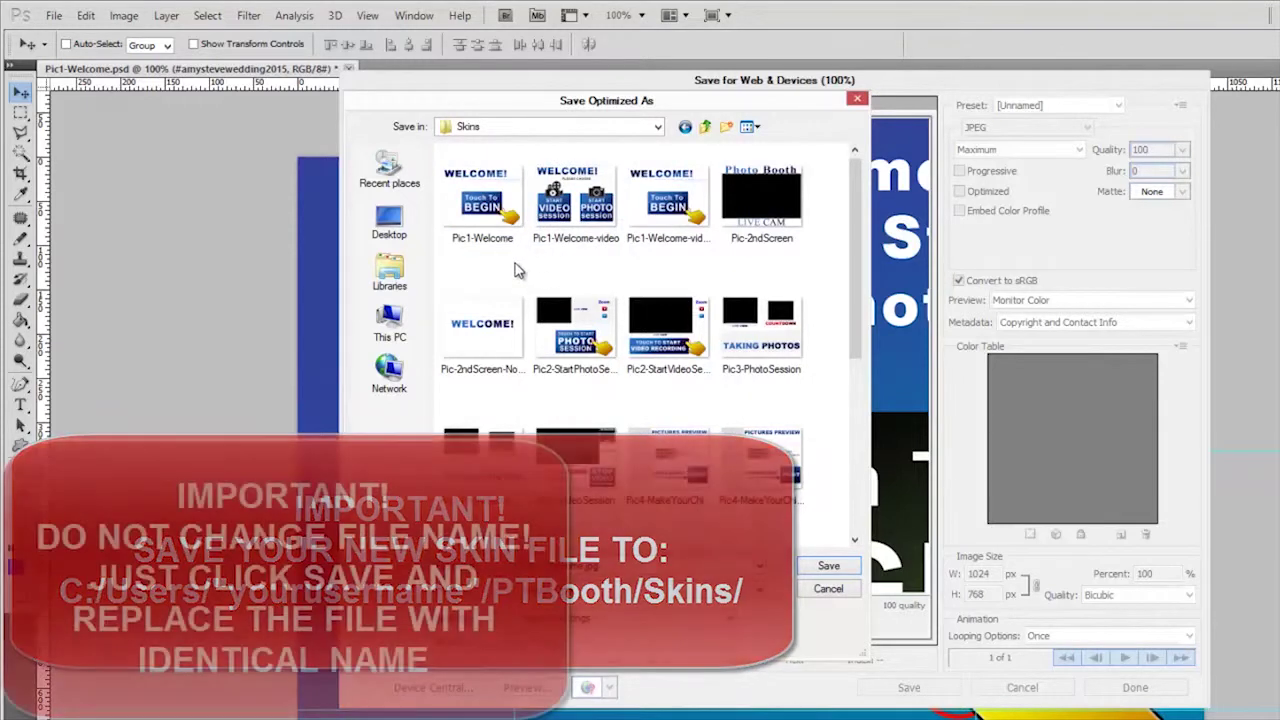
left_click(502, 218)
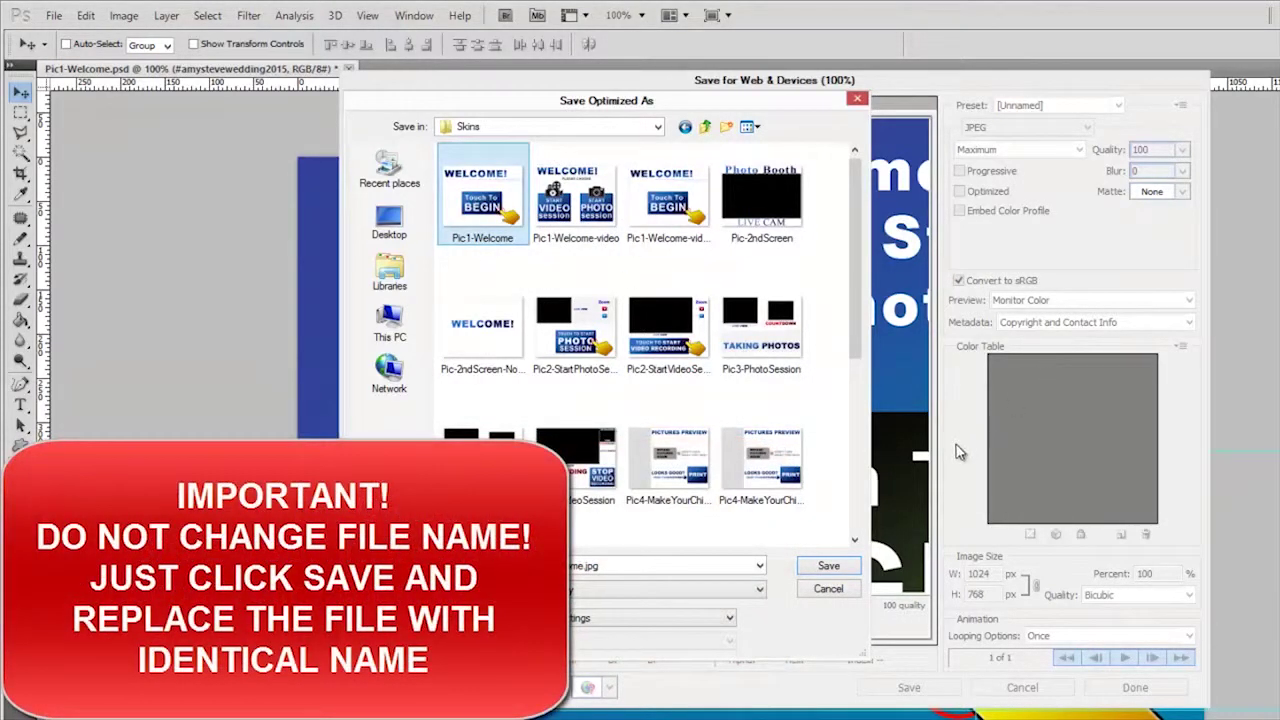
left_click(830, 566)
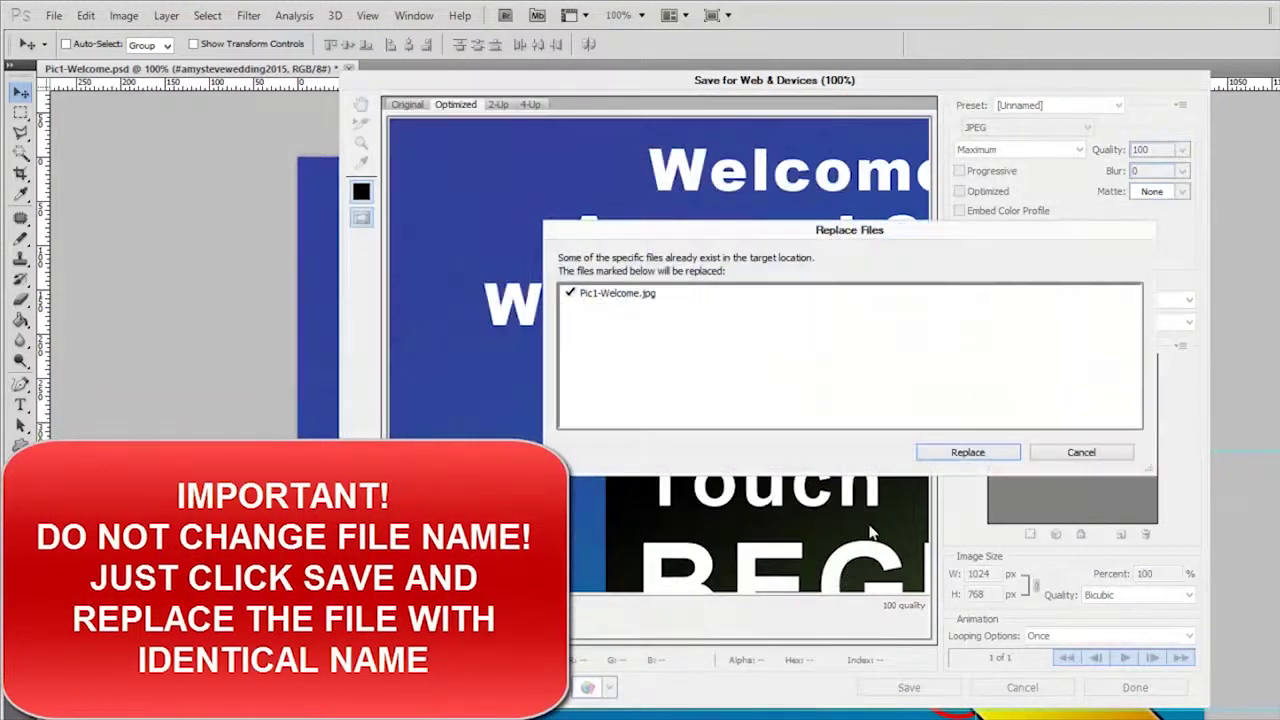
left_click(969, 456)
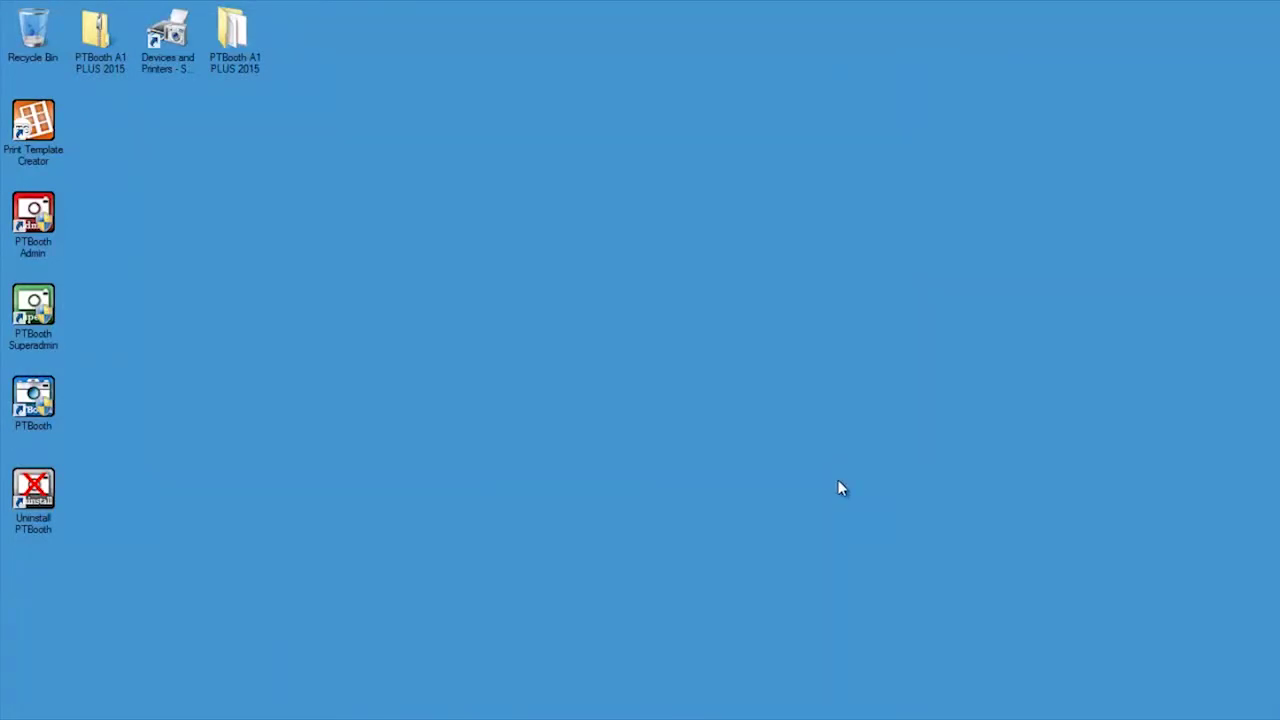
Launch PTBooth from its desktop shortcut
double_click(40, 395)
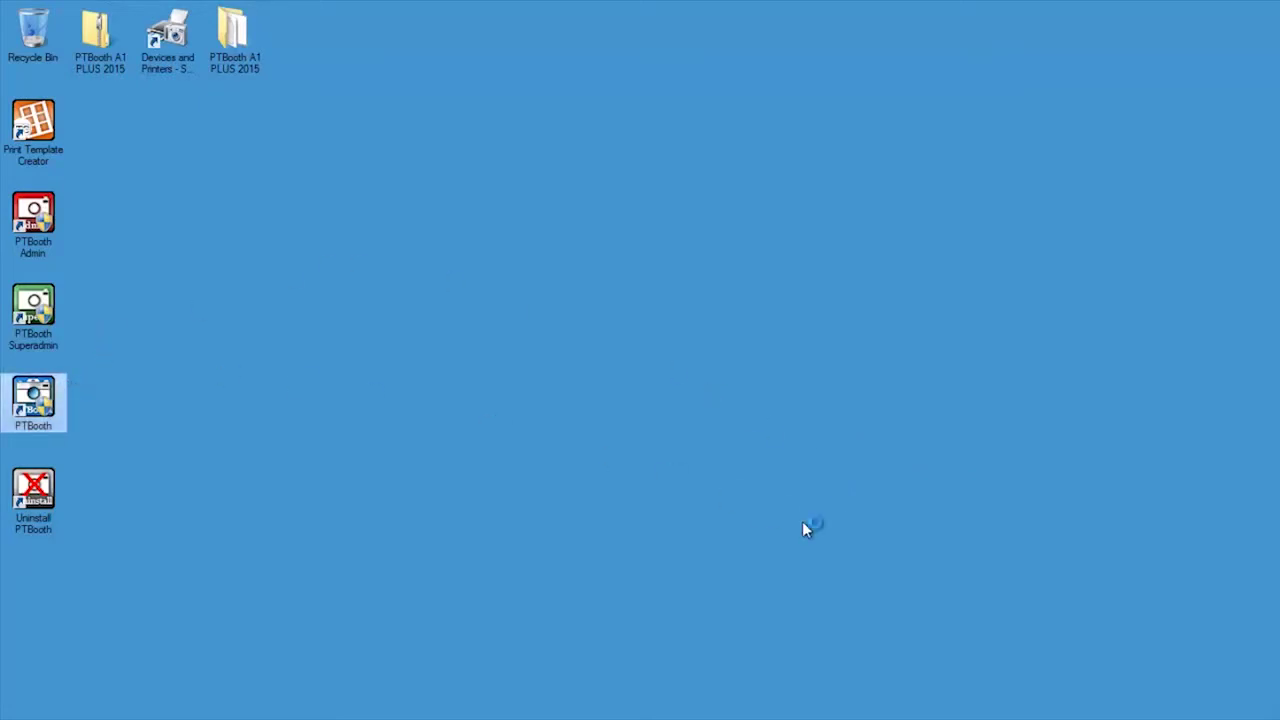